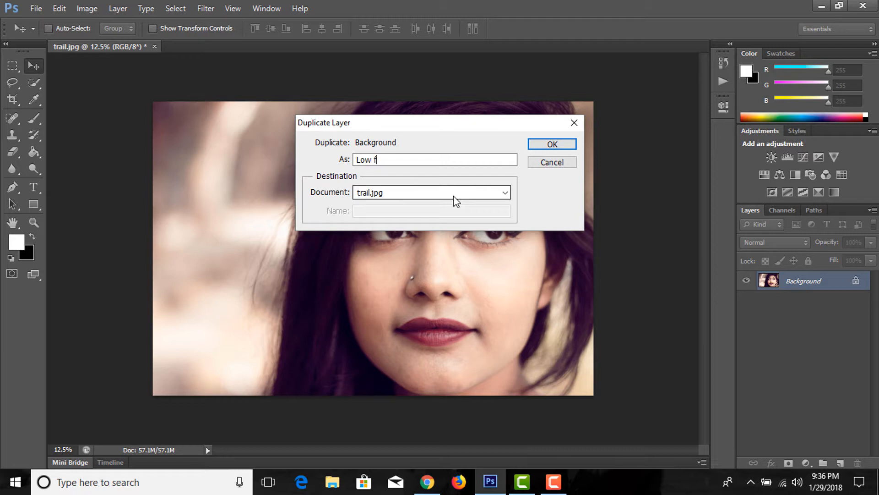
Finish duplicating the Background layer as "Low frequency color" and apply a Gaussian Blur with a 5.5-pixel radius to the copy.
text(uency color)
key(Return)
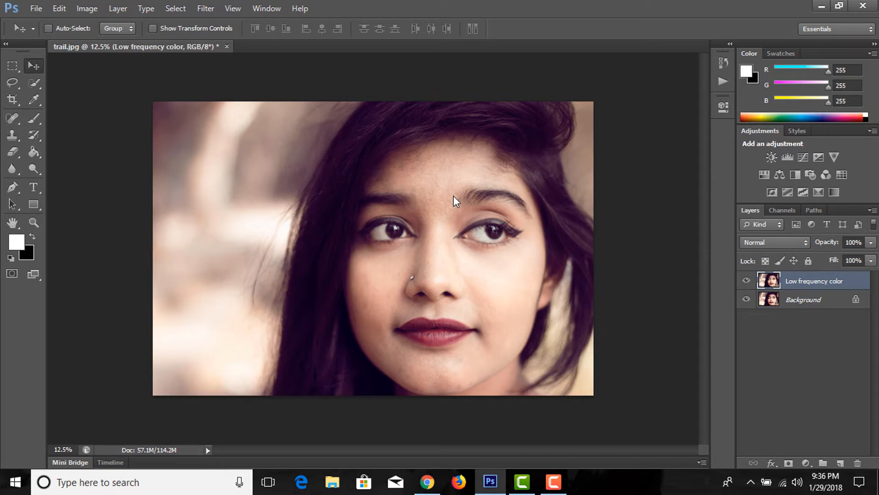
click(201, 9)
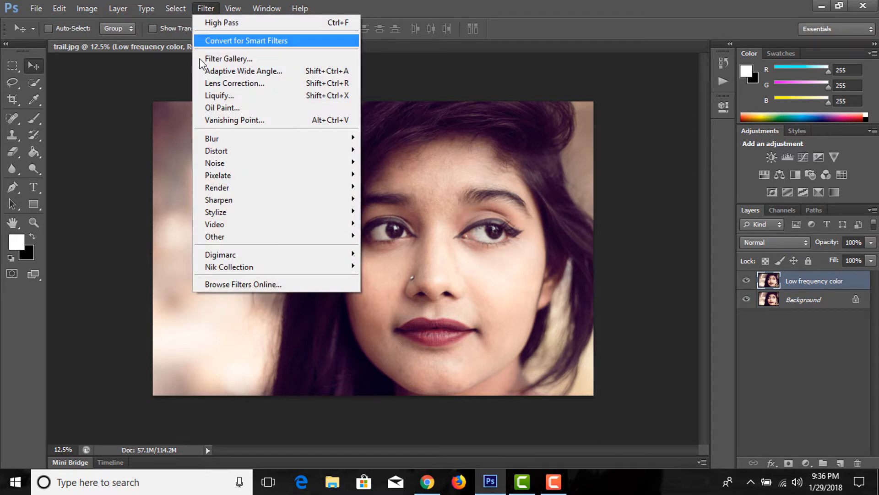
mouse_move(224, 139)
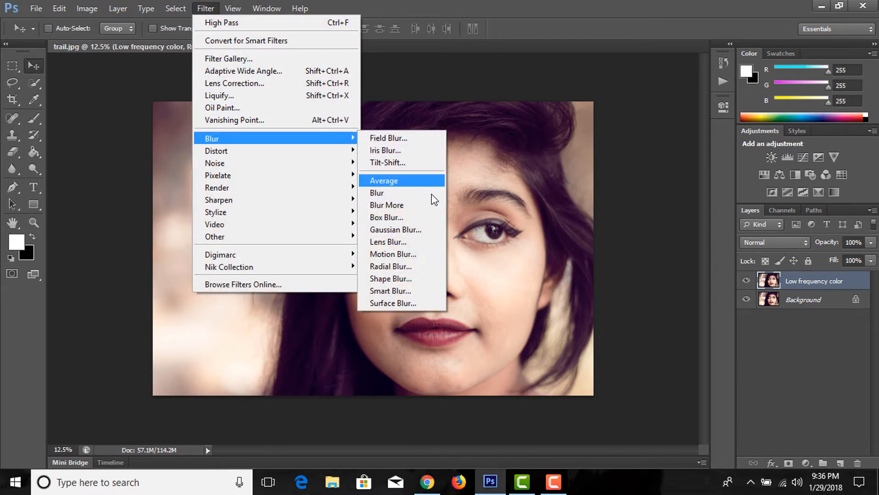
click(414, 229)
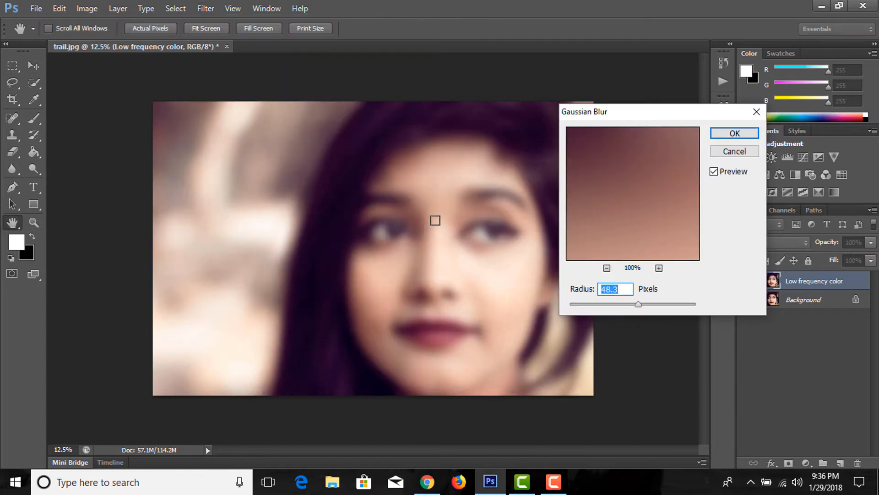
drag(635, 308, 604, 308)
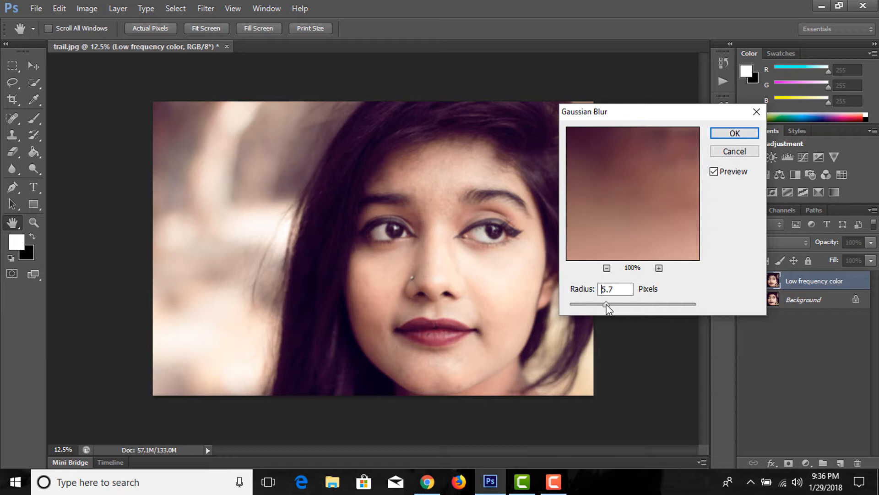
drag(606, 304, 605, 304)
click(729, 137)
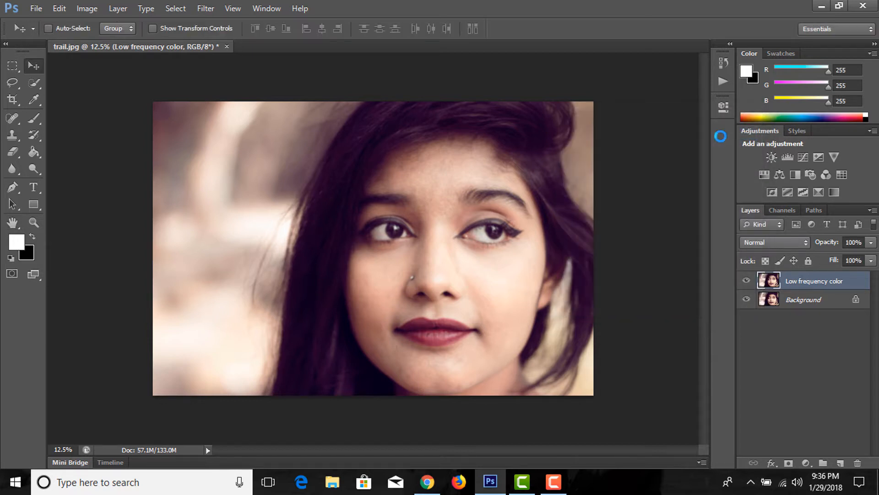
Duplicate the Background layer as "High frequency details" and move the copy above the Low frequency color layer.
click(810, 311)
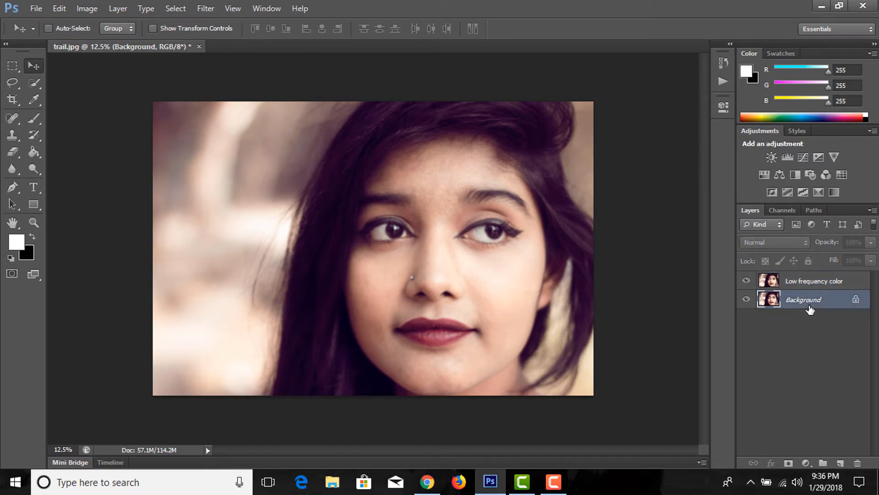
right_click(811, 310)
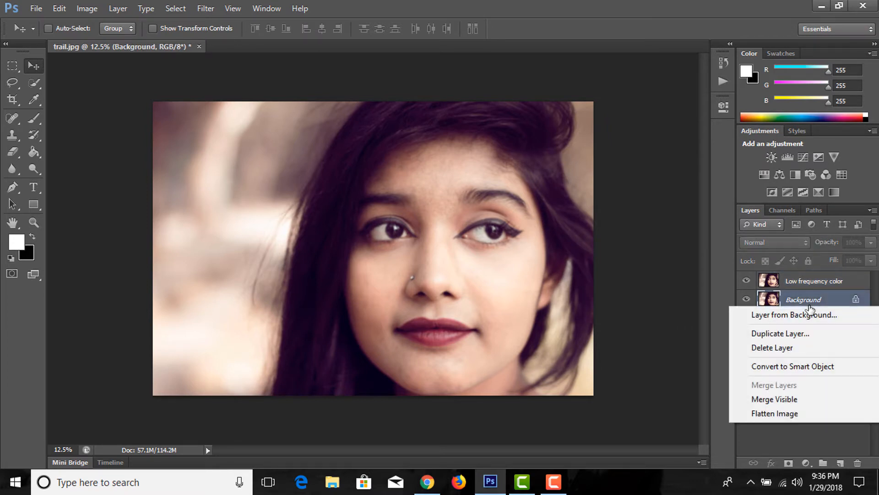
click(788, 333)
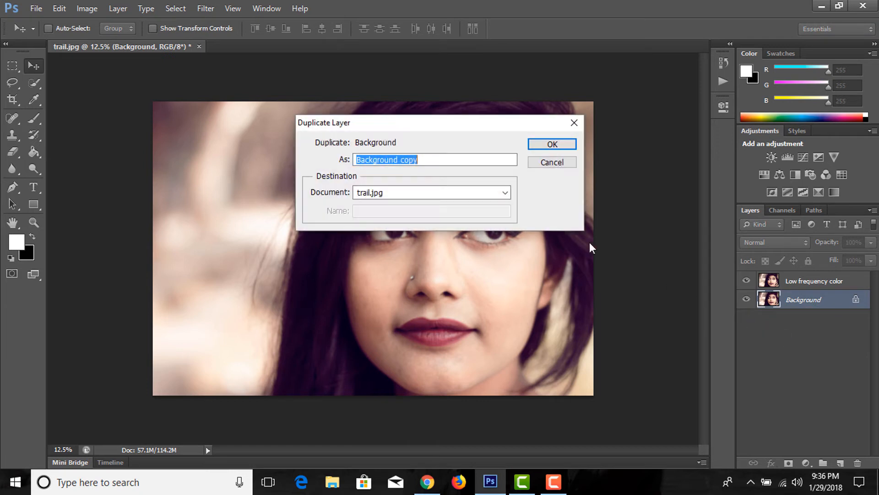
click(430, 160)
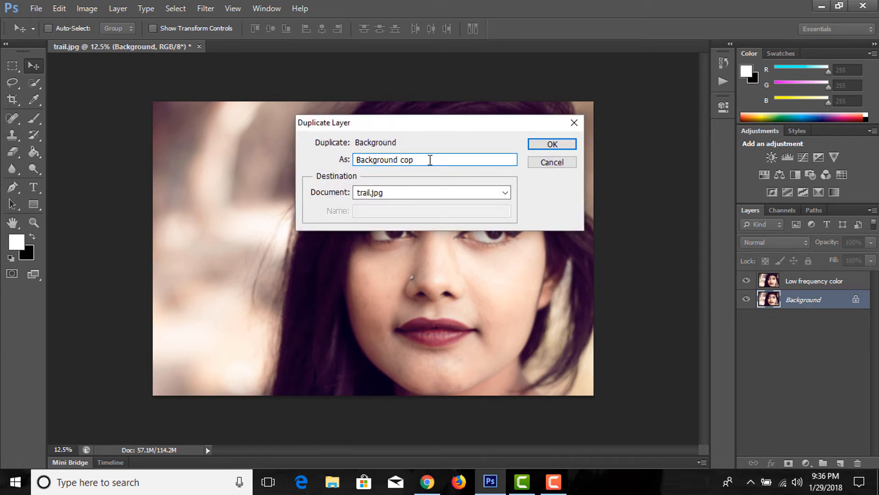
key(BackSpace)
key(BackSpace)
key(BackSpace)
key(BackSpace)
key(BackSpace)
key(BackSpace)
key(BackSpace)
key(BackSpace)
key(BackSpace)
key(BackSpace)
key(Tab)
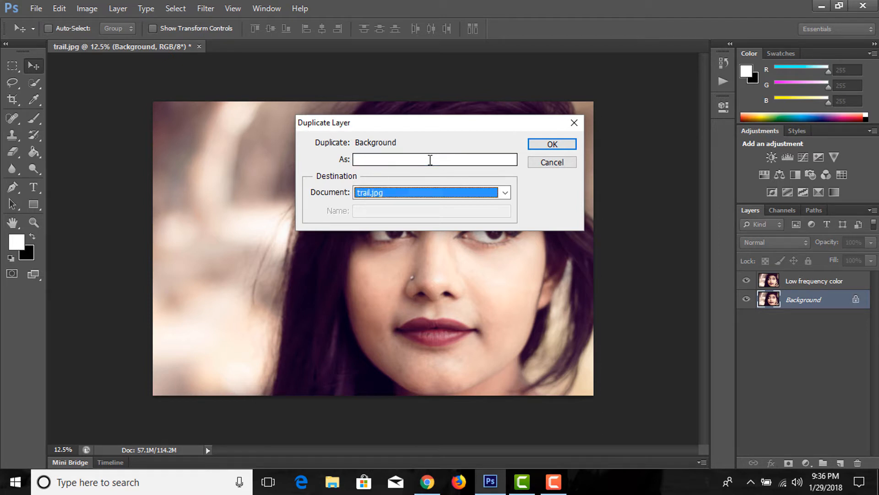
click(412, 157)
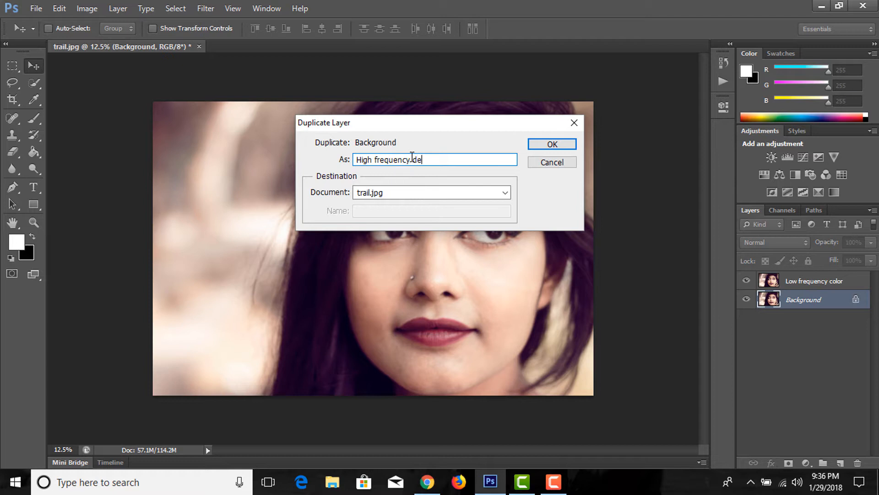
text(High frequency details)
key(Return)
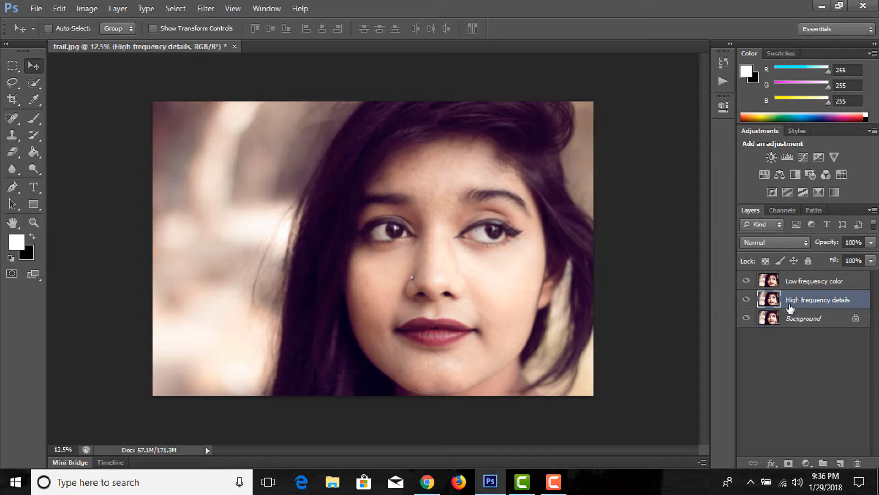
drag(792, 304, 812, 289)
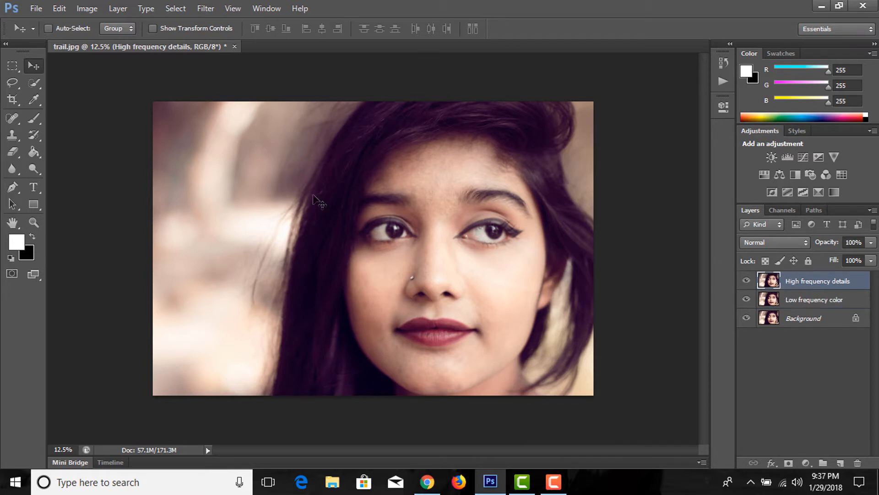
Apply the Low frequency color image to High frequency details using Subtract, scale 2 and offset 128, and set the layer's blend mode to Linear Light.
click(87, 10)
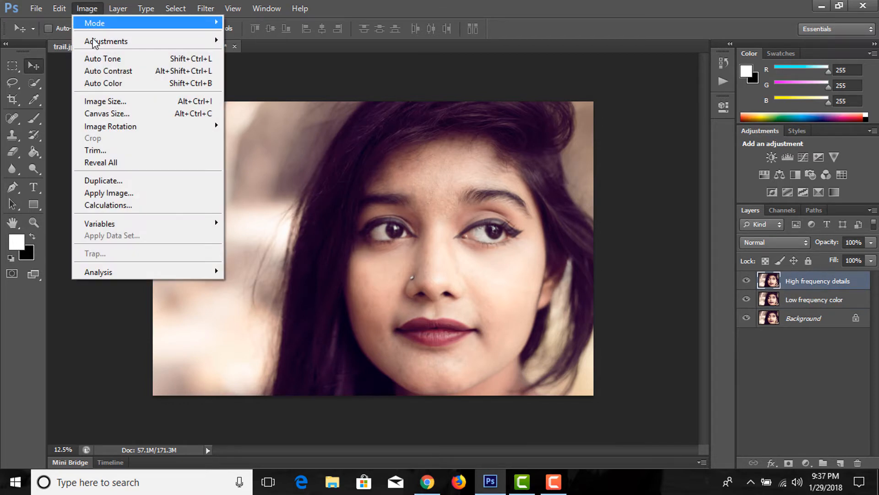
click(112, 191)
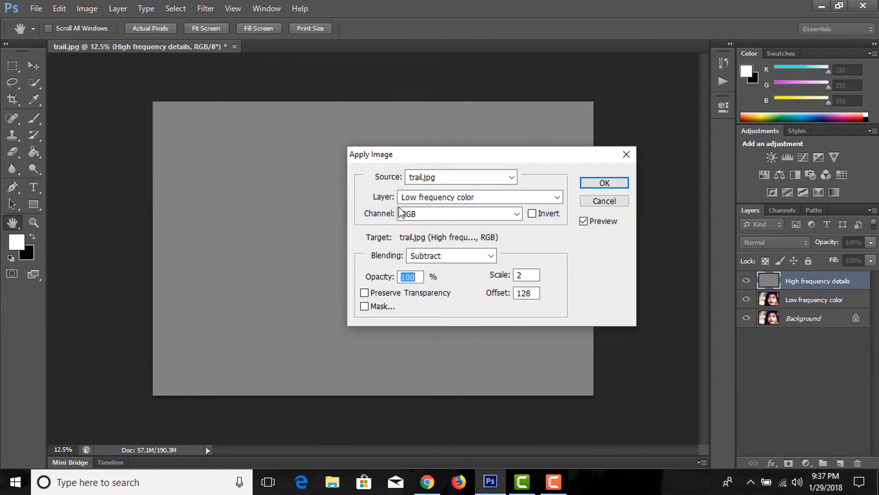
click(450, 198)
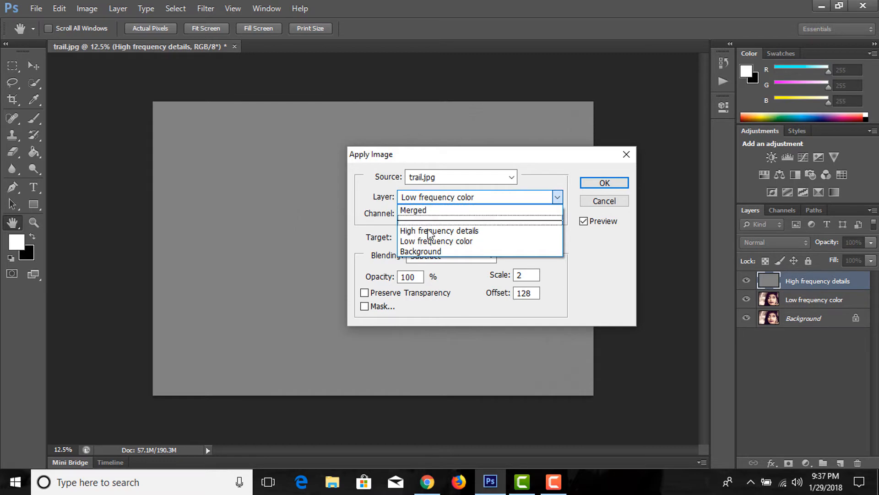
click(414, 244)
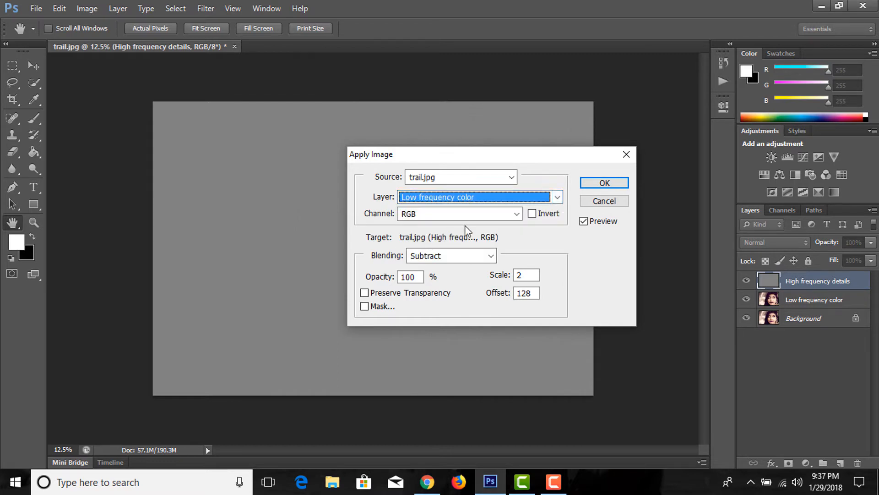
click(431, 256)
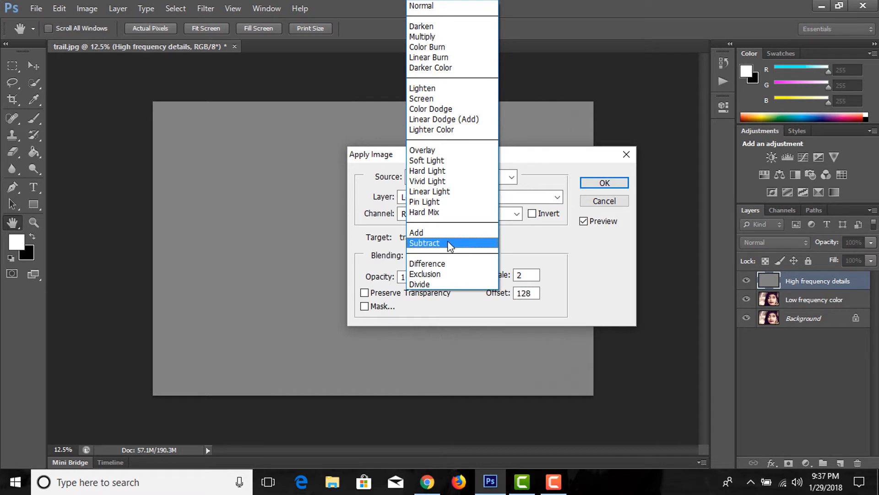
click(447, 242)
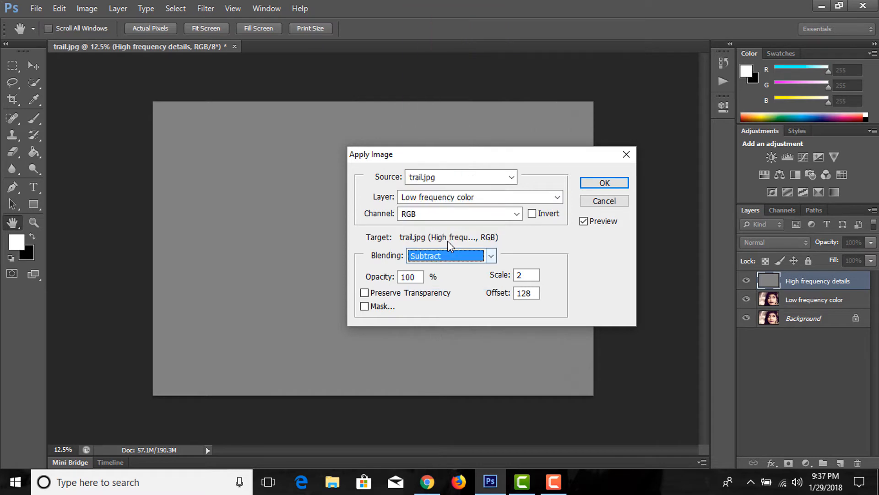
click(527, 274)
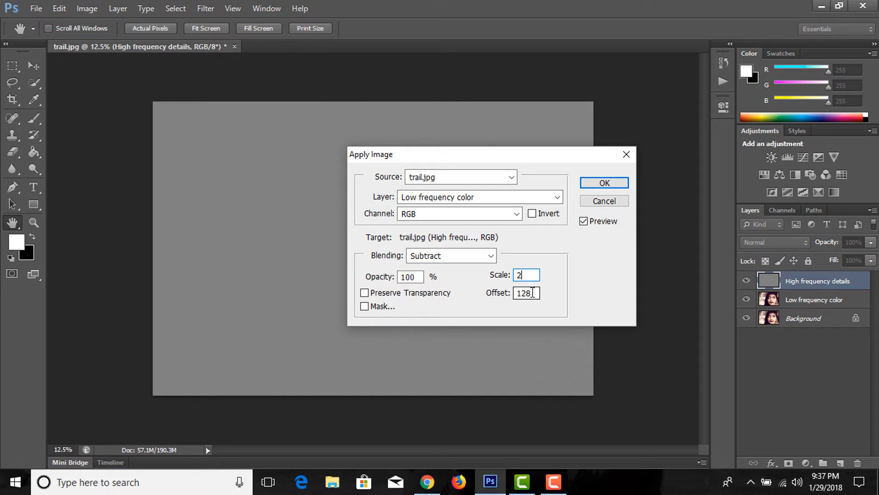
click(532, 293)
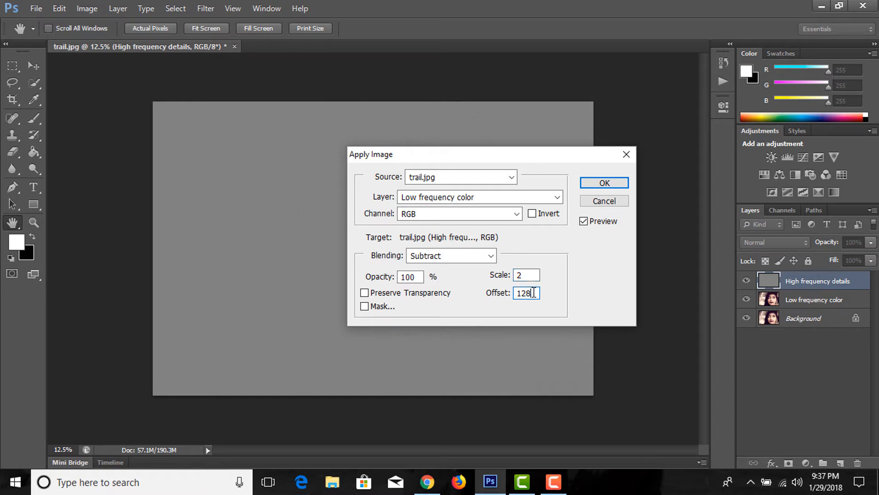
click(591, 186)
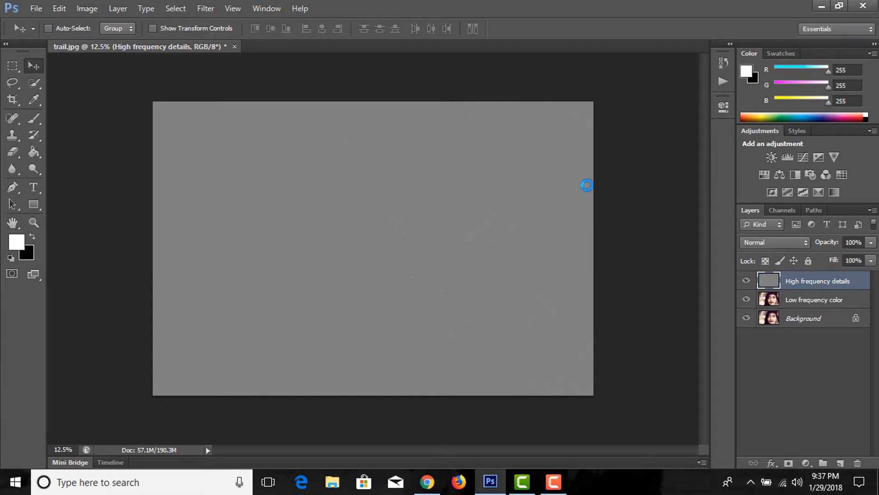
click(773, 241)
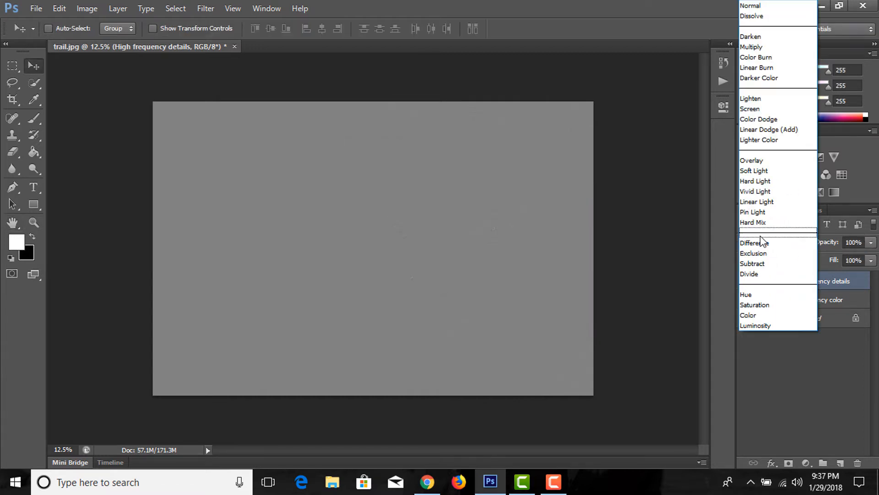
click(762, 201)
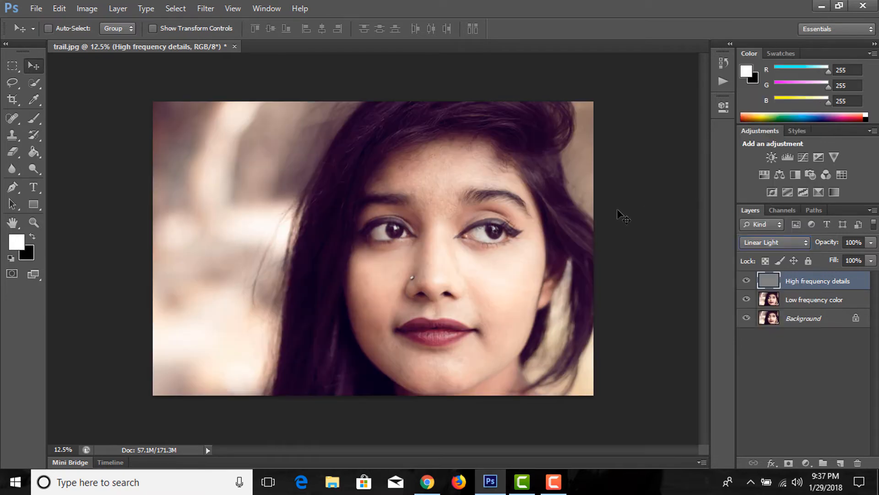
Convert the Low frequency color layer to a smart object.
click(786, 302)
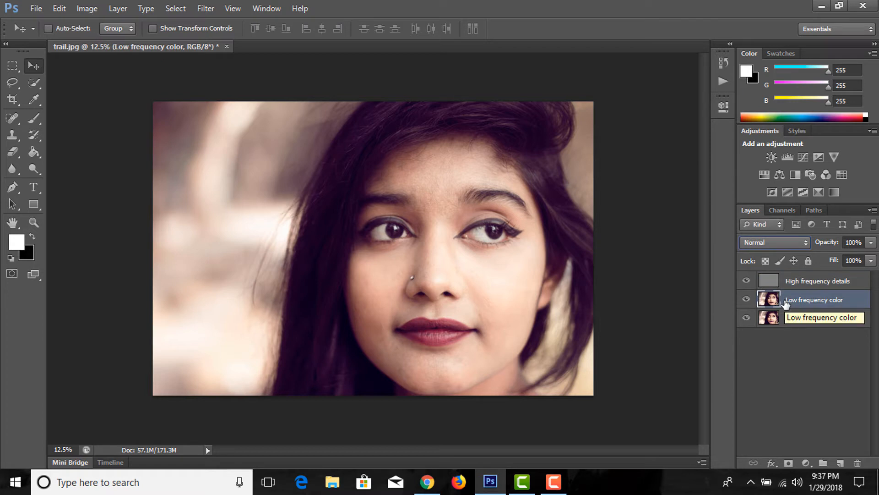
right_click(786, 303)
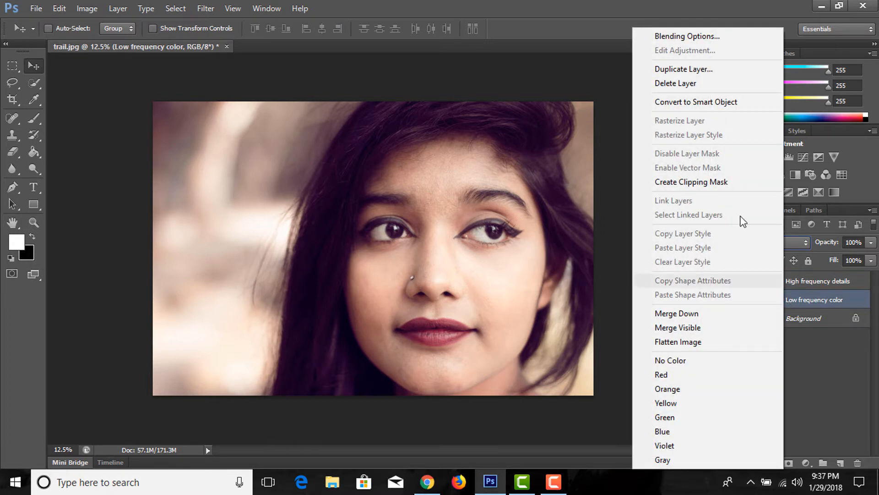
click(710, 110)
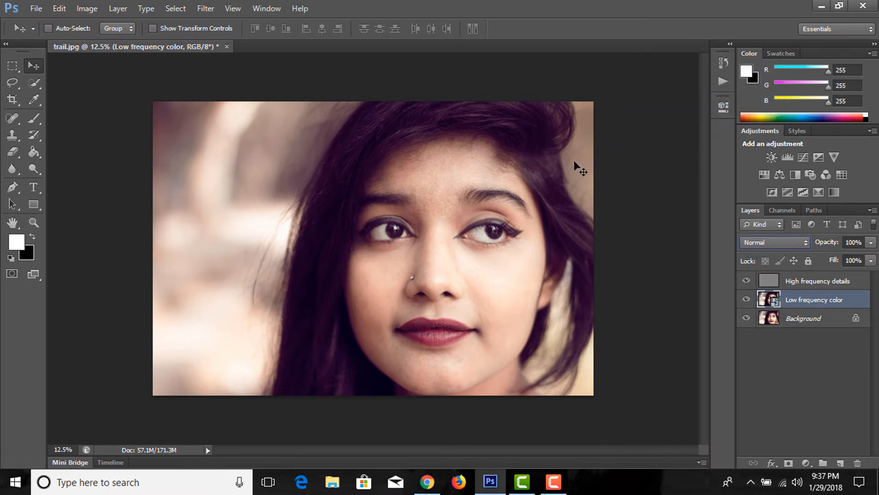
Apply a Gaussian Blur with a radius of about 46 pixels to the Low frequency color smart object and invert its filter mask to black.
click(206, 9)
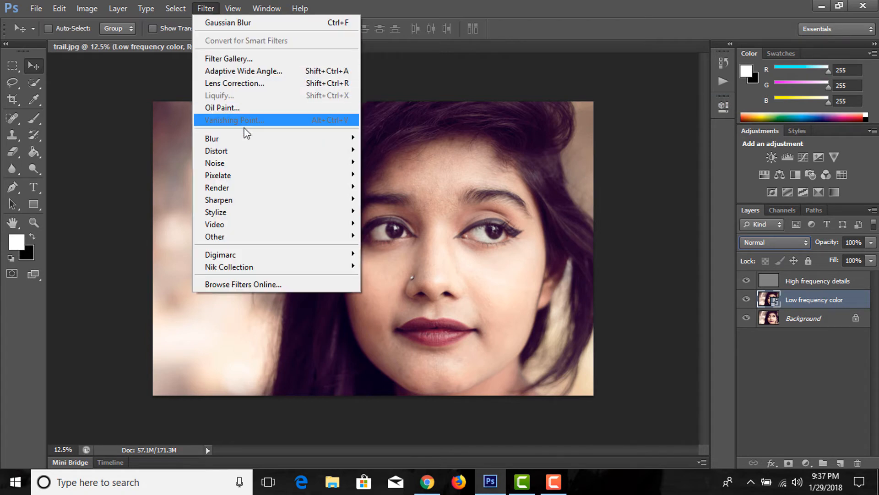
mouse_move(244, 140)
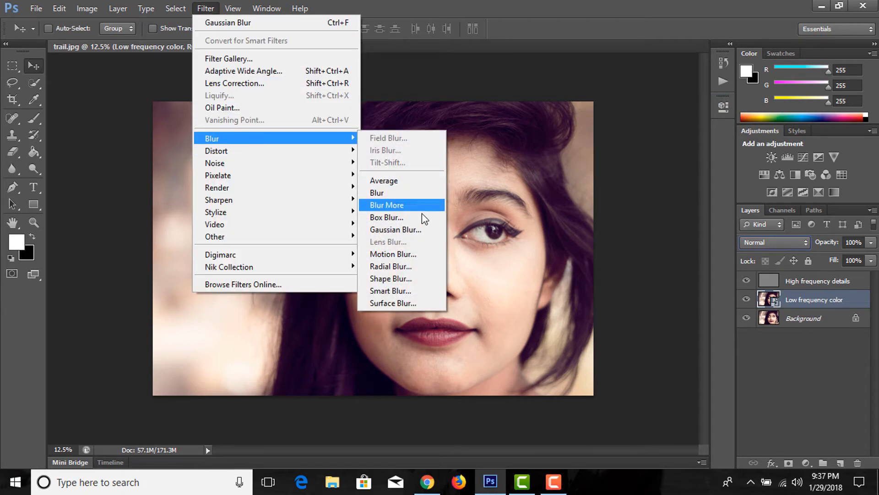
click(416, 229)
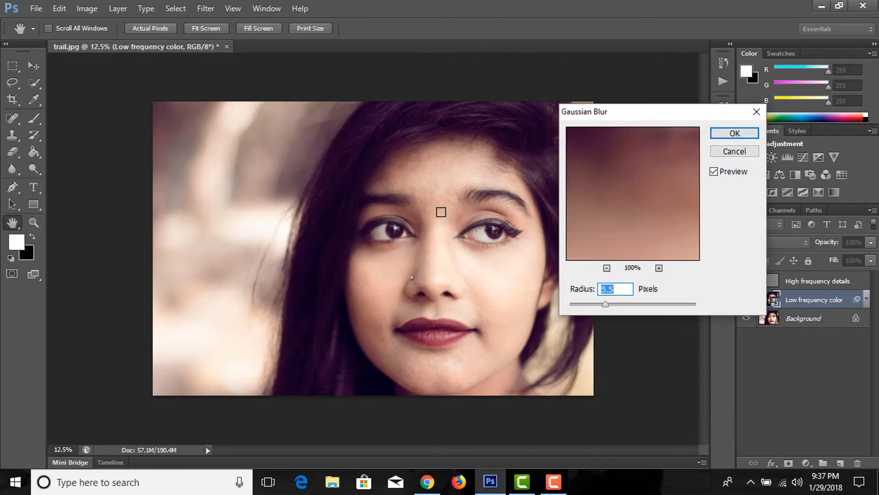
drag(606, 306, 638, 302)
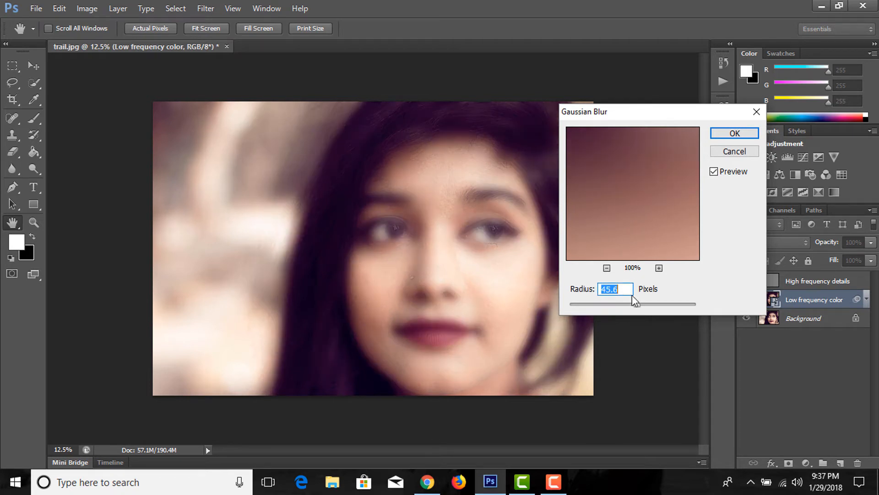
drag(639, 304, 639, 304)
click(735, 133)
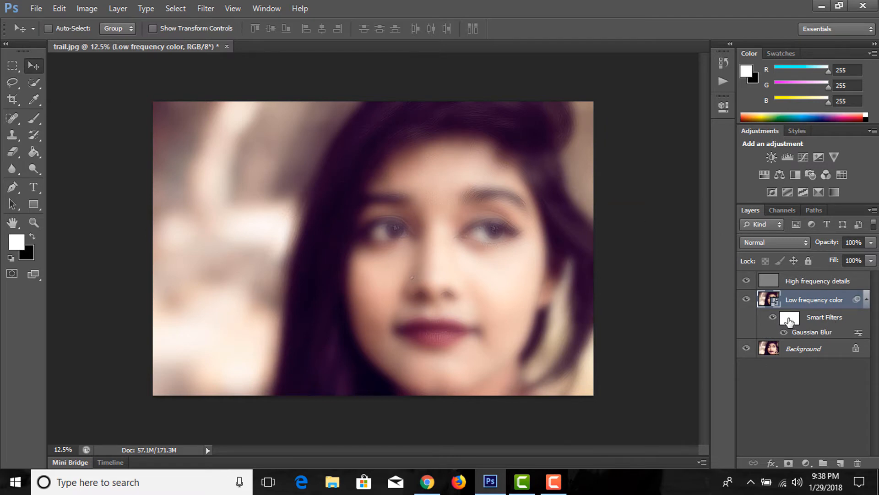
click(789, 318)
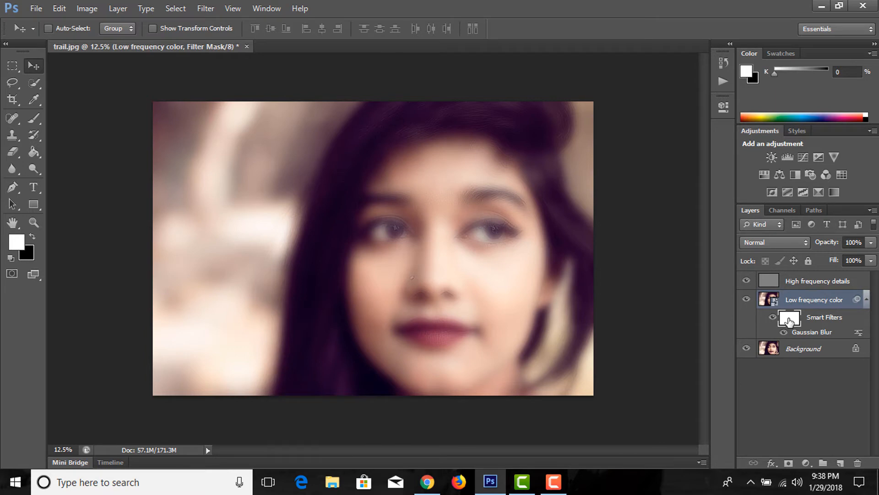
key(ctrl+i)
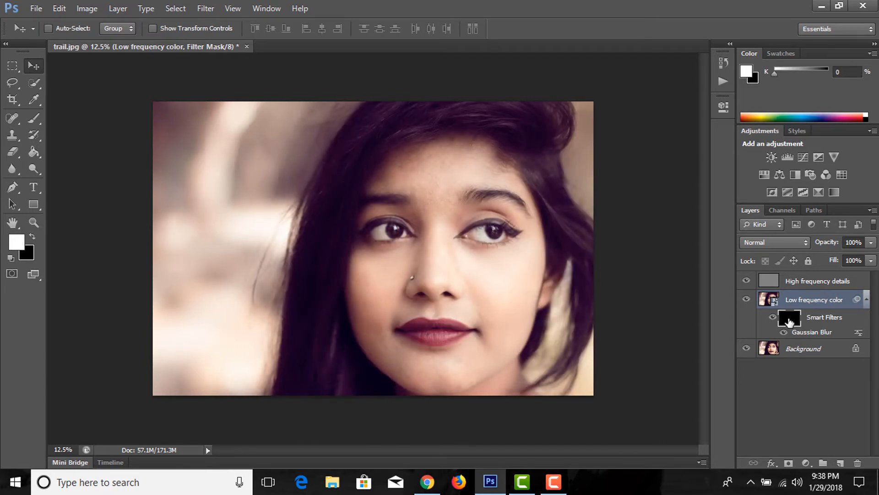
Paint the forehead and the area between the eyebrows in white on the Gaussian Blur filter mask with a 300 px brush.
click(38, 119)
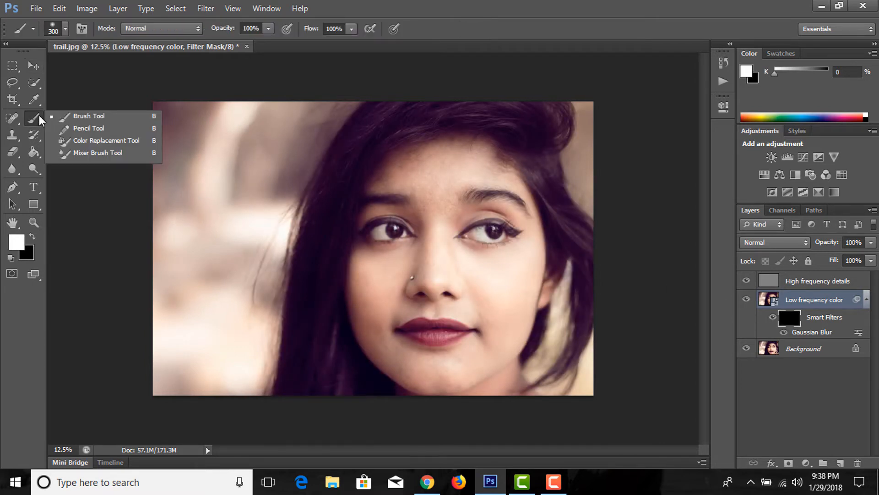
click(76, 118)
key(ctrl+plus)
key(ctrl+plus)
key(ctrl+plus)
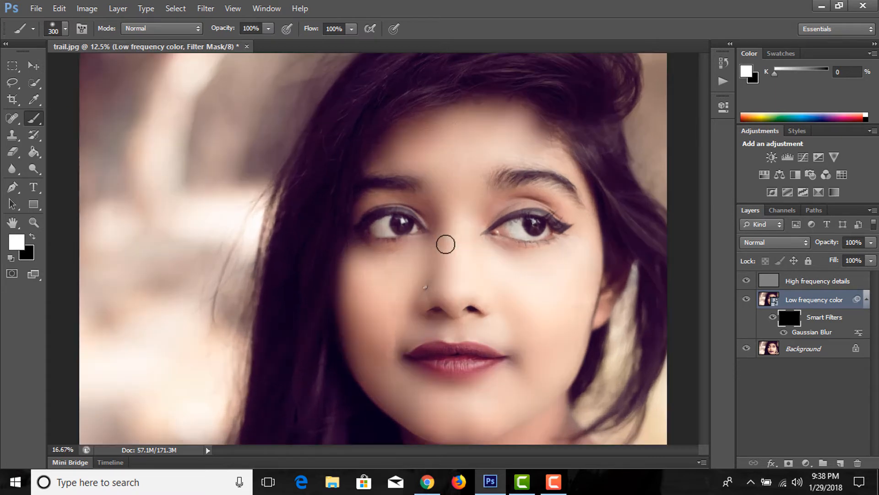
scroll(540, 238, up, 2)
scroll(541, 237, up, 3)
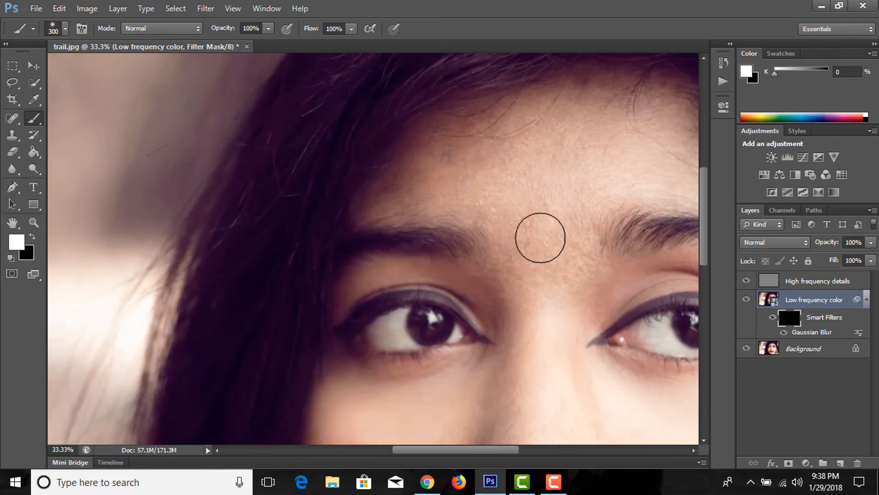
drag(477, 450, 495, 450)
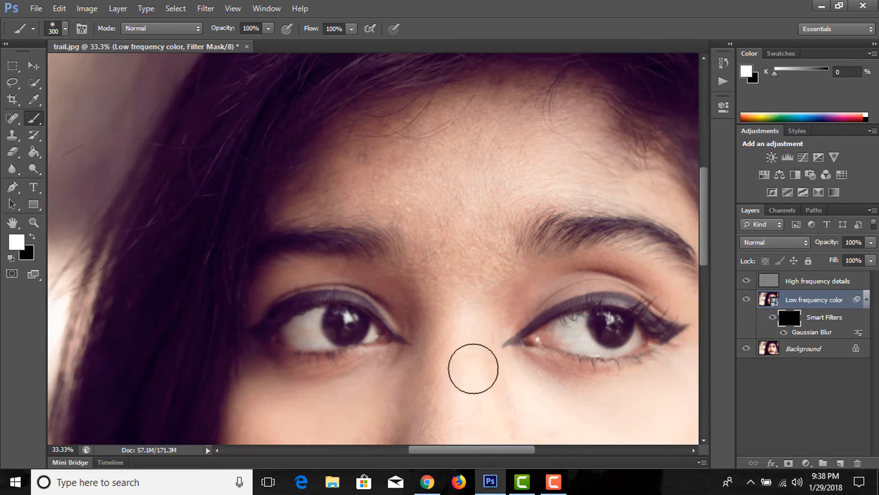
scroll(458, 270, up, 3)
mouse_move(479, 260)
mouse_down()
mouse_move(514, 191)
mouse_move(377, 219)
mouse_move(417, 191)
mouse_move(401, 185)
mouse_move(441, 171)
mouse_move(412, 209)
mouse_move(423, 232)
mouse_move(351, 227)
mouse_move(360, 186)
mouse_move(461, 163)
mouse_move(445, 181)
mouse_move(551, 169)
mouse_move(476, 191)
mouse_move(457, 211)
mouse_up()
scroll(457, 210, down, 3)
mouse_move(400, 178)
mouse_down()
mouse_move(447, 226)
mouse_move(431, 266)
mouse_move(420, 219)
mouse_move(449, 267)
mouse_up()
Paint the nose bridge and the cheek on the nose-stud side white on the blur filter mask.
scroll(449, 229, down, 6)
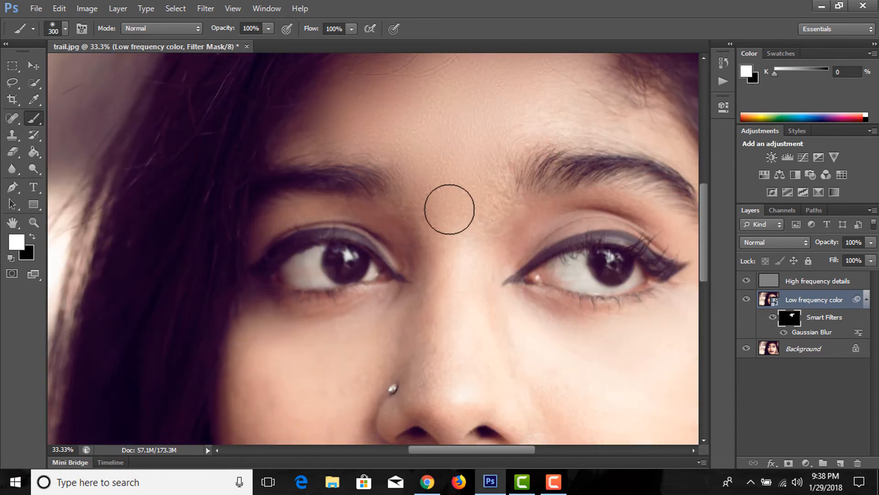
scroll(454, 218, down, 2)
scroll(412, 243, down, 3)
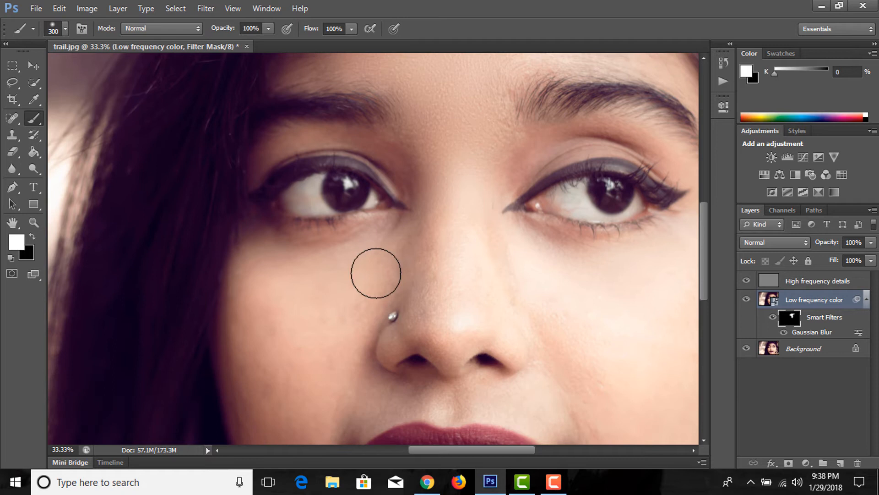
scroll(242, 247, down, 4)
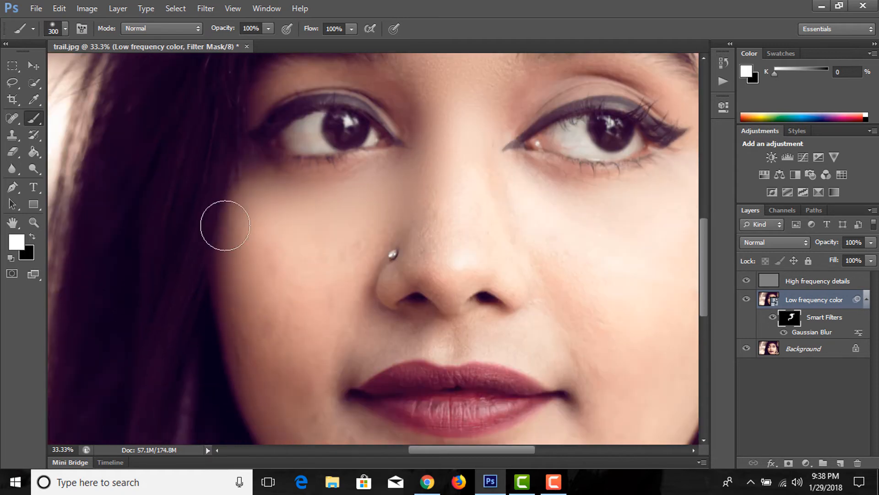
scroll(261, 241, down, 4)
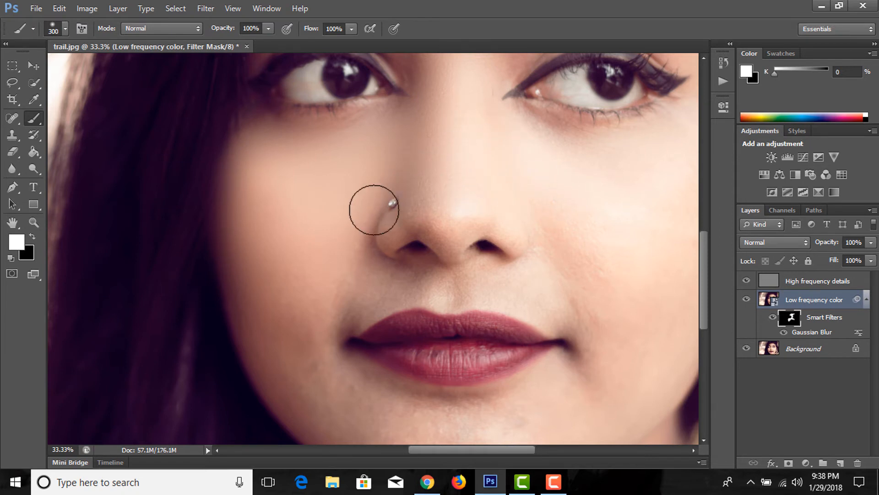
scroll(335, 220, down, 5)
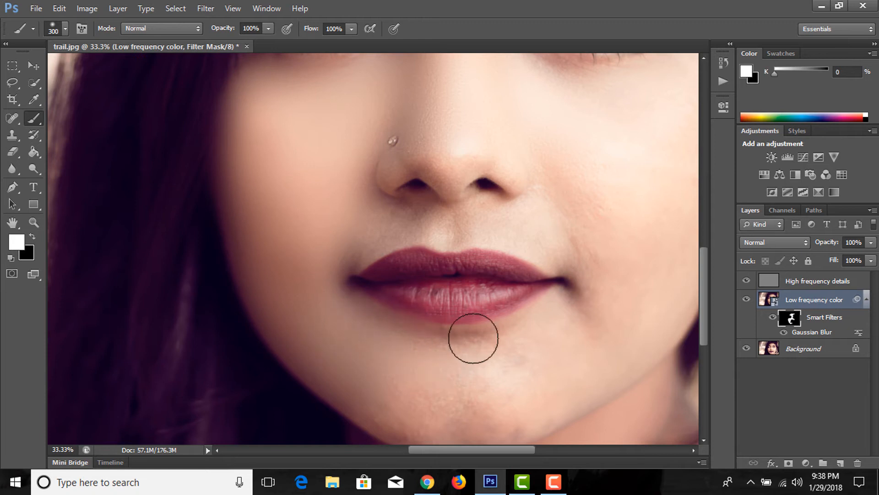
Paint the chin and the skin below the lips white on the blur filter mask.
scroll(590, 308, down, 5)
scroll(600, 312, down, 2)
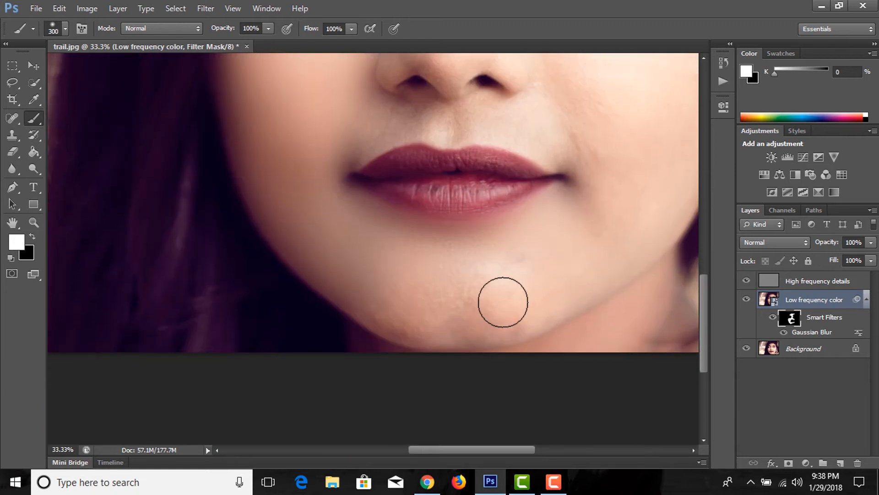
scroll(590, 278, up, 6)
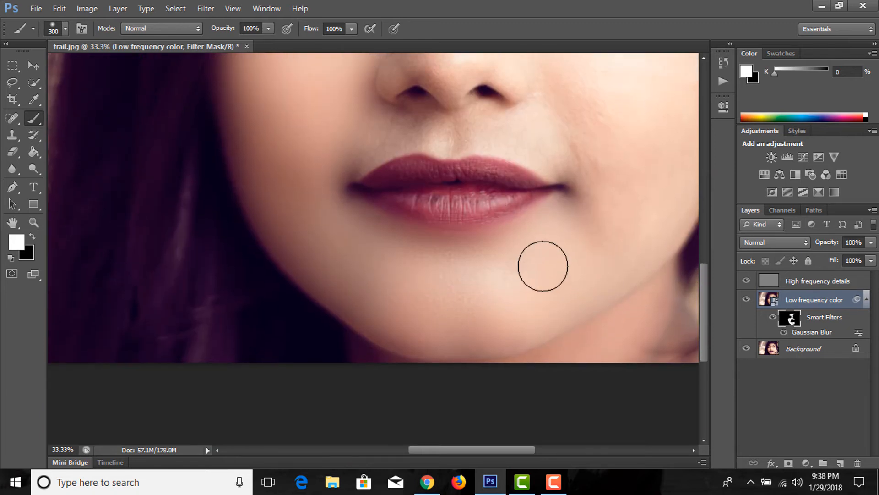
Paint the cheek on the ear side, then reduce the brush to 175 px and cover the skin around the nose and upper lip on the filter mask.
drag(487, 450, 516, 449)
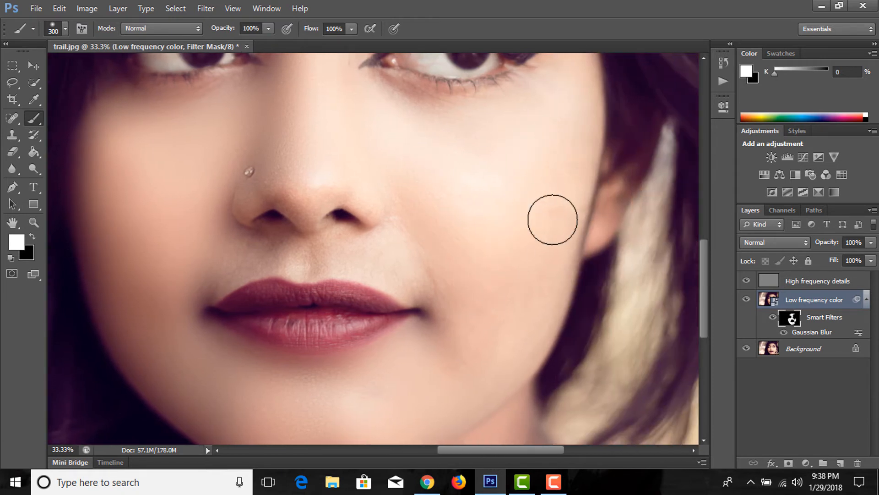
key(bracketleft)
key(bracketleft)
key(bracketleft)
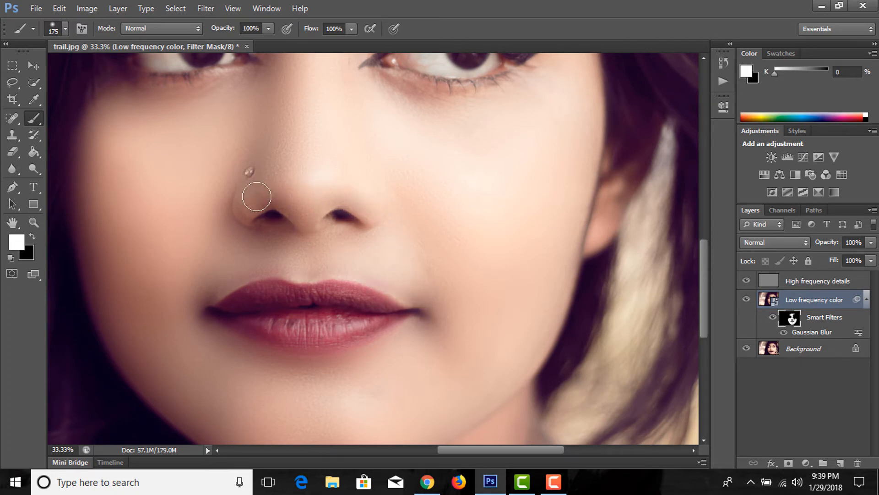
Extend the white on the filter mask over the upper eyelids and the remaining forehead skin near the hairline with the 175 px brush.
scroll(349, 155, up, 5)
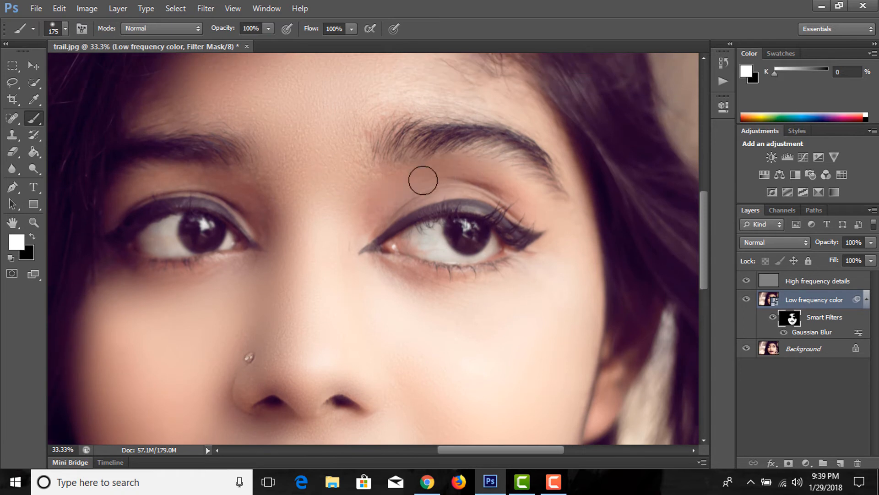
drag(424, 181, 526, 207)
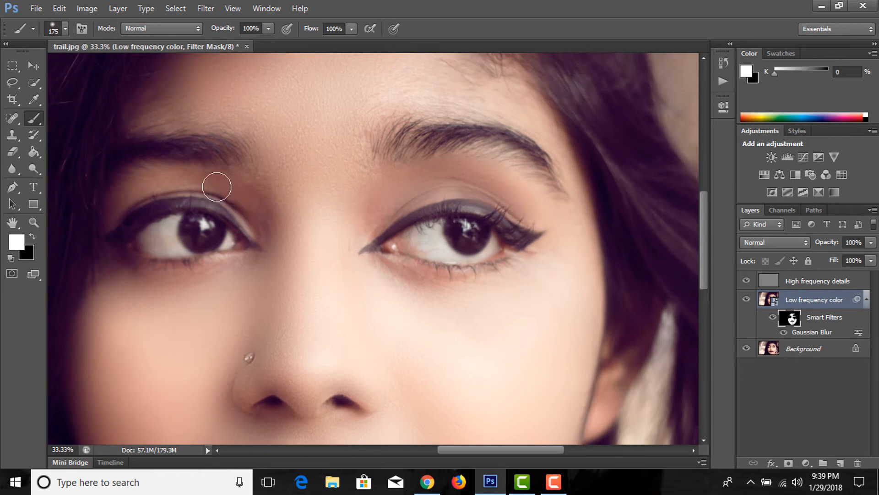
scroll(300, 171, up, 1)
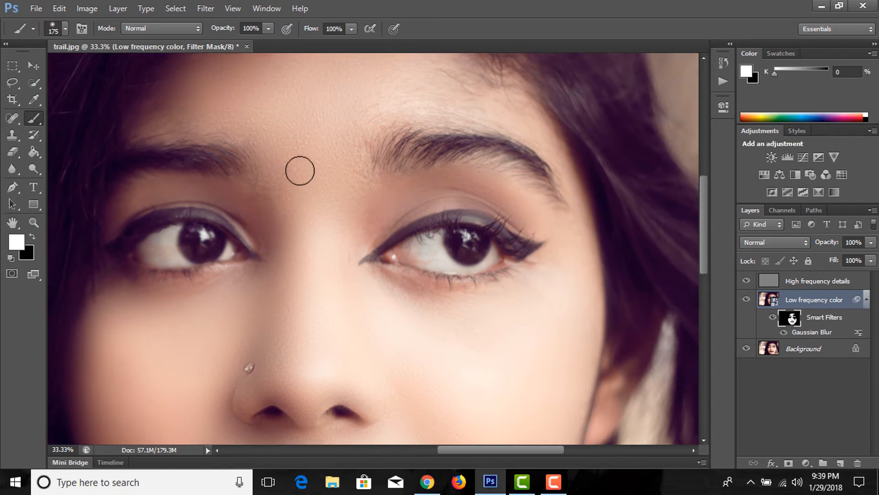
scroll(300, 170, up, 2)
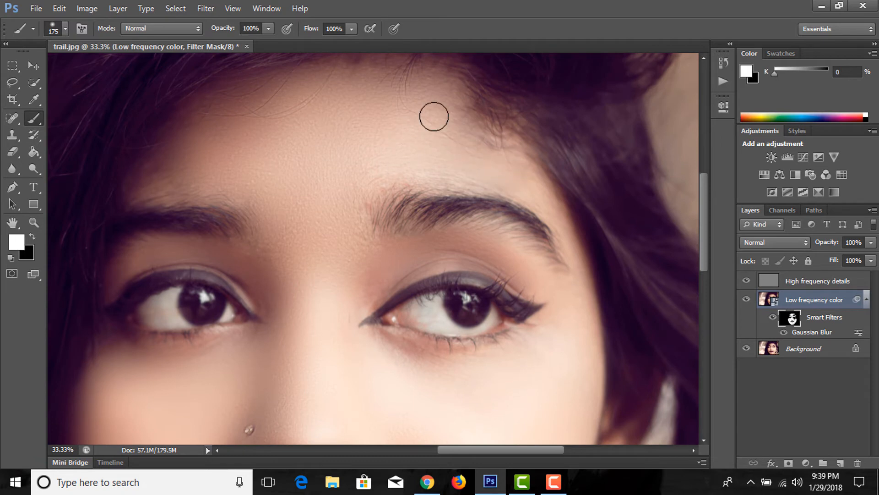
scroll(357, 156, down, 2)
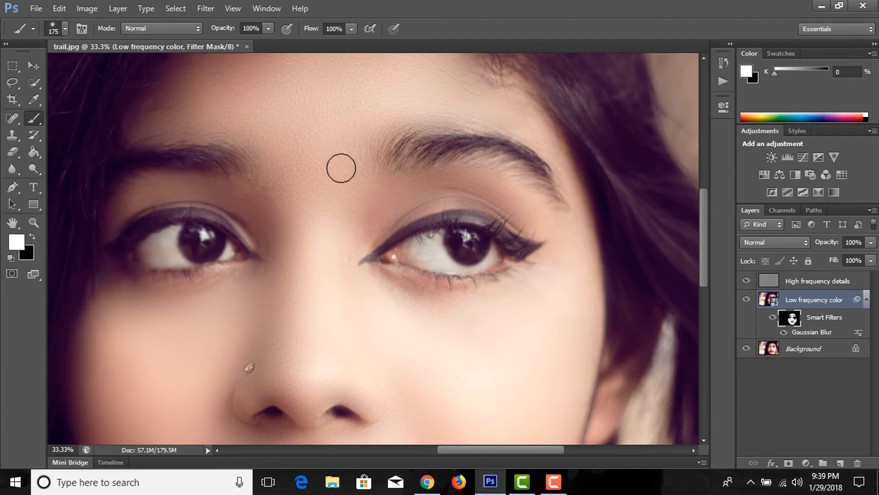
Duplicate the Background layer as "skin texture" and move the copy above the High frequency details layer.
click(35, 67)
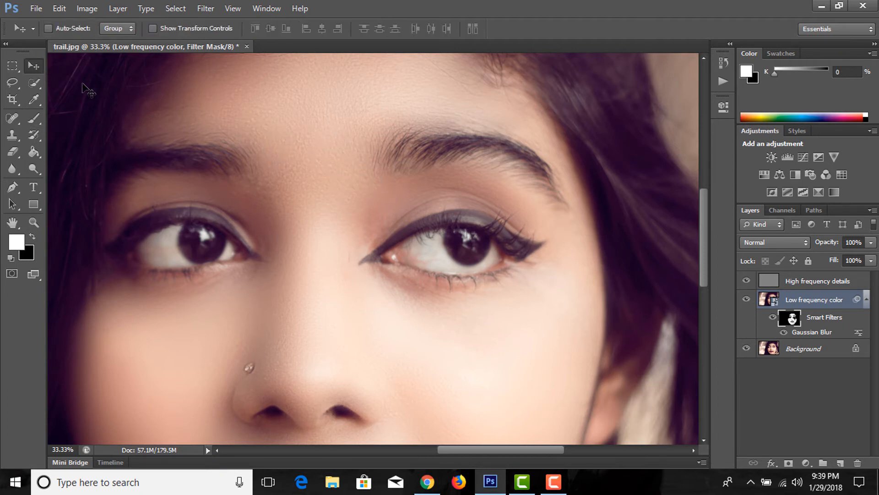
scroll(320, 157, down, 2)
click(810, 353)
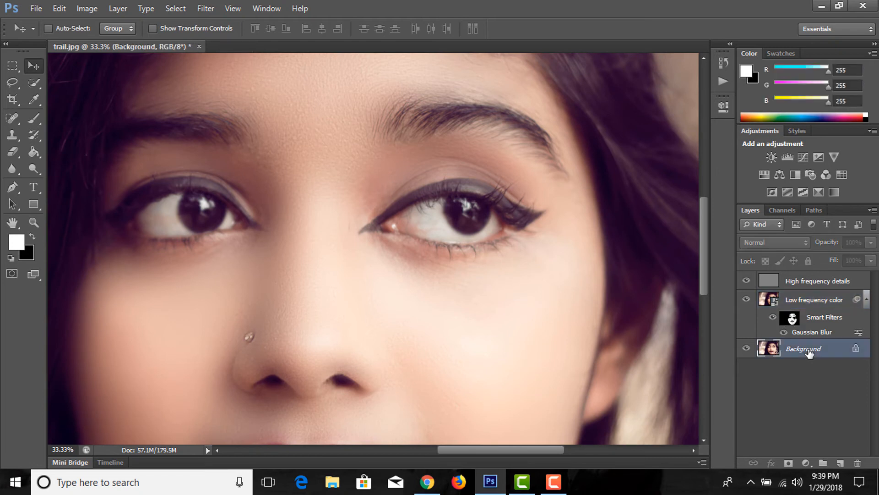
right_click(809, 352)
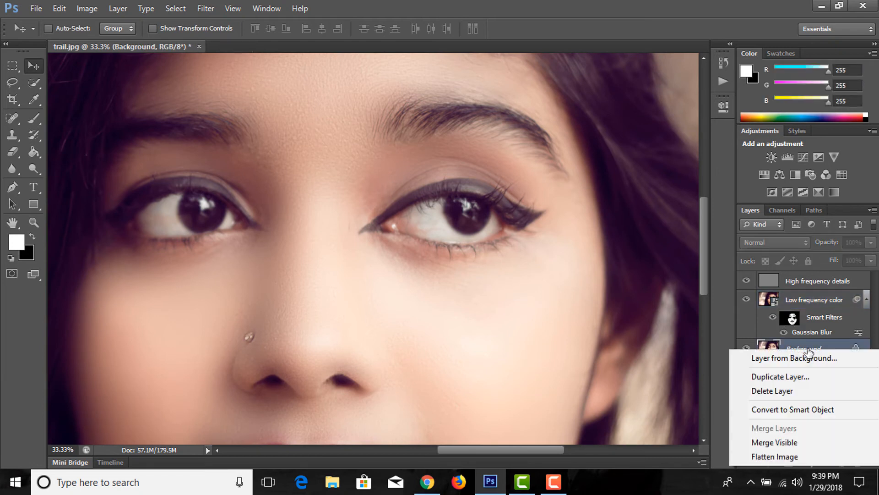
click(788, 380)
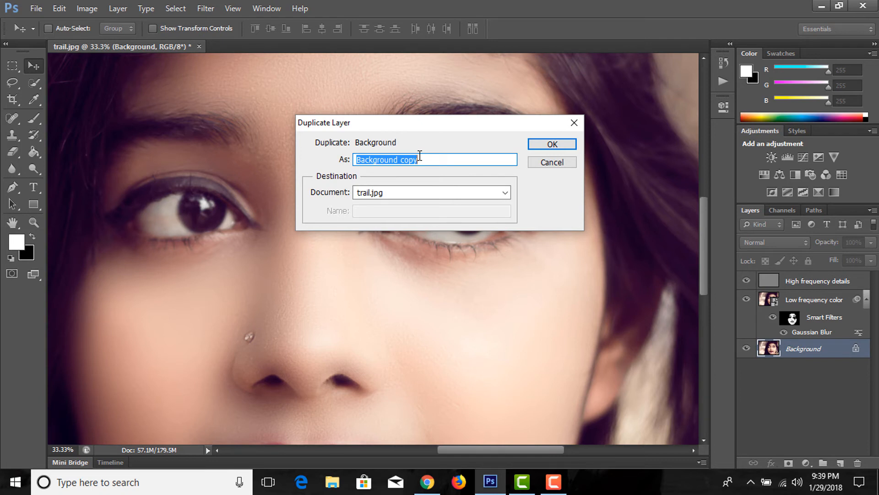
text(skin texture)
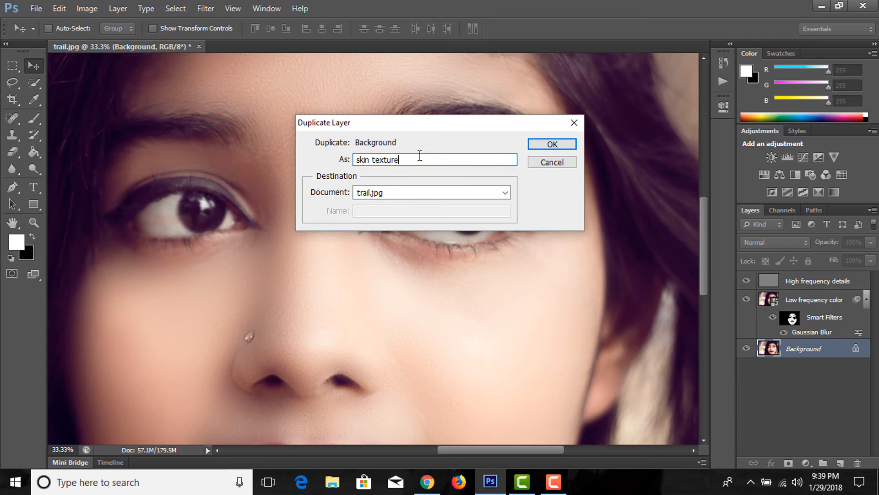
key(Return)
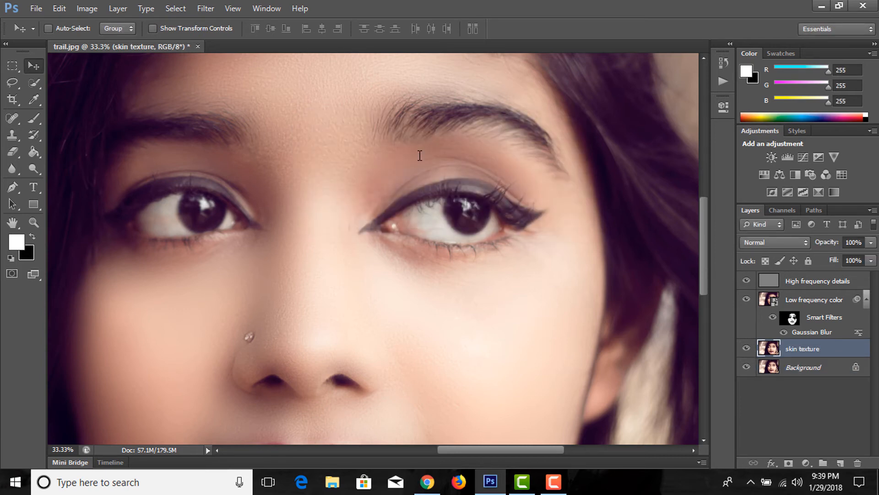
drag(801, 355, 802, 292)
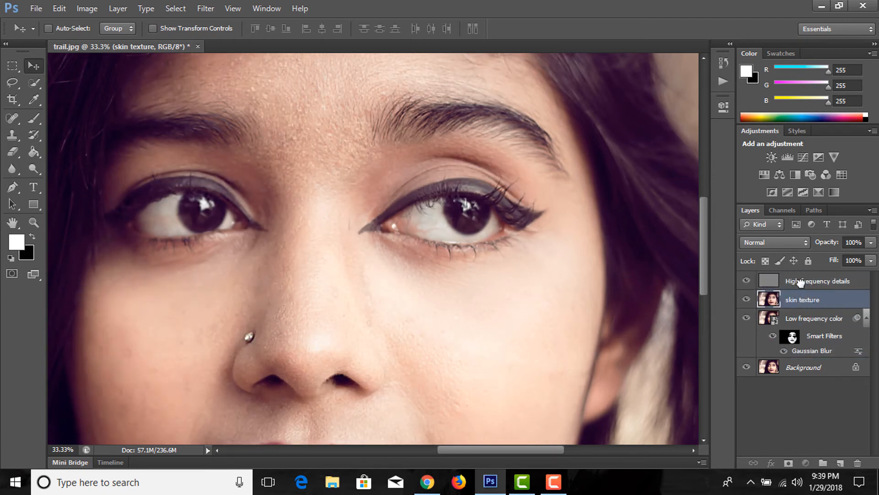
drag(800, 282, 801, 279)
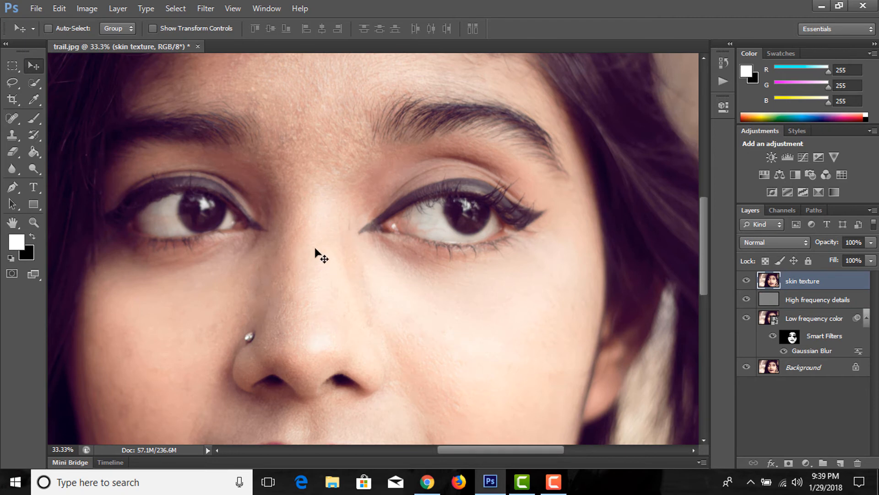
Desaturate the skin texture layer and convert it to a smart object.
scroll(315, 249, down, 1)
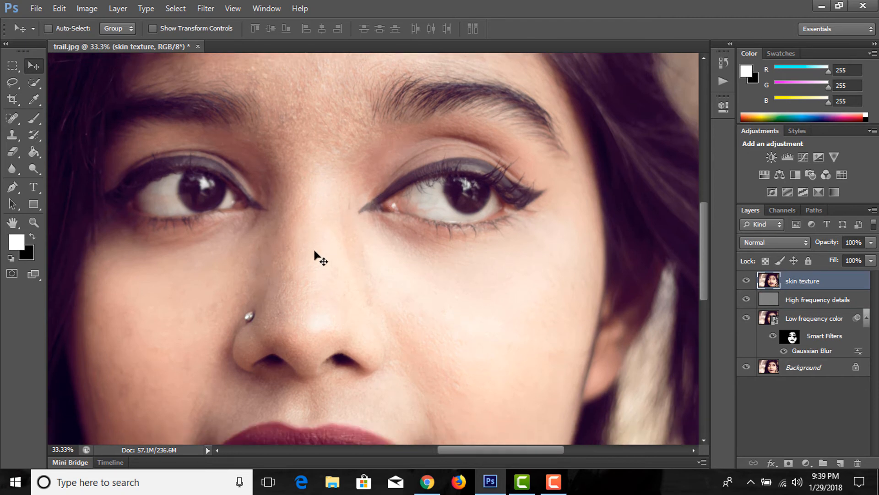
key(ctrl+minus)
scroll(362, 270, down, 1)
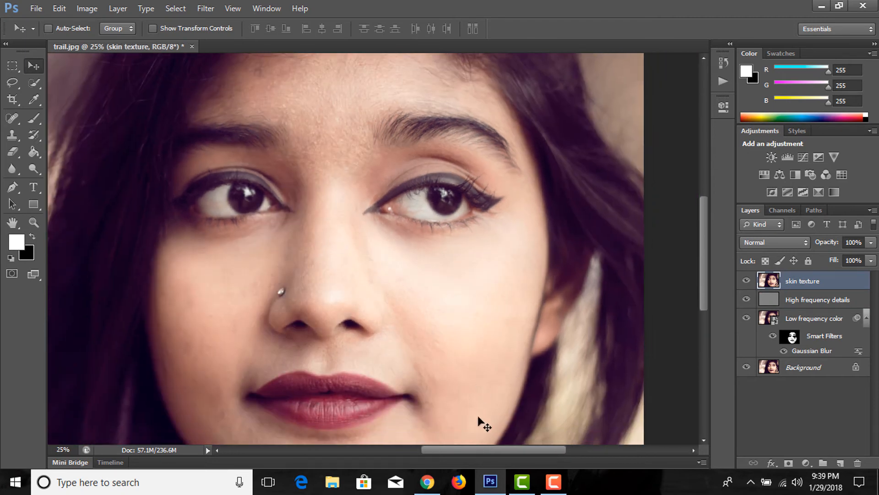
drag(459, 452, 434, 454)
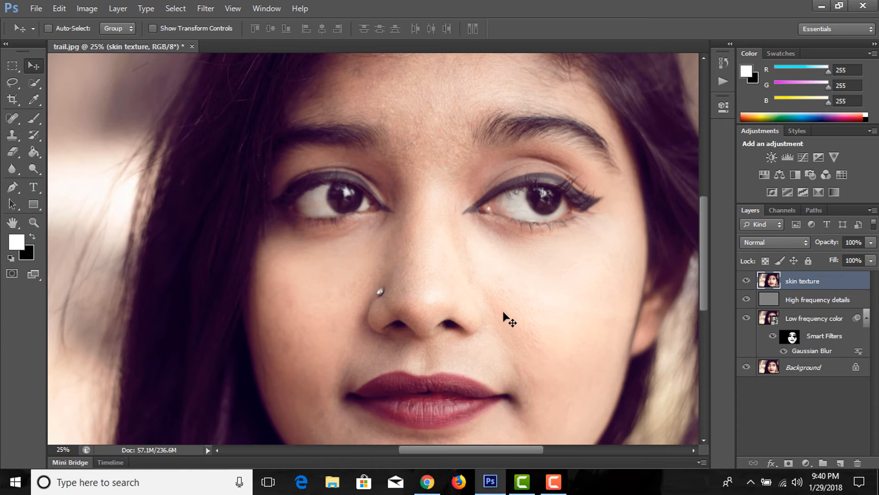
key(ctrl+shift+u)
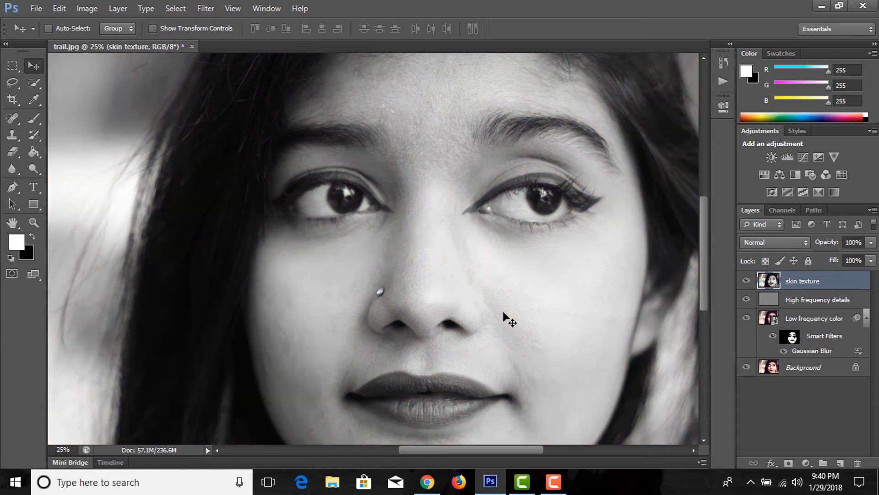
right_click(803, 284)
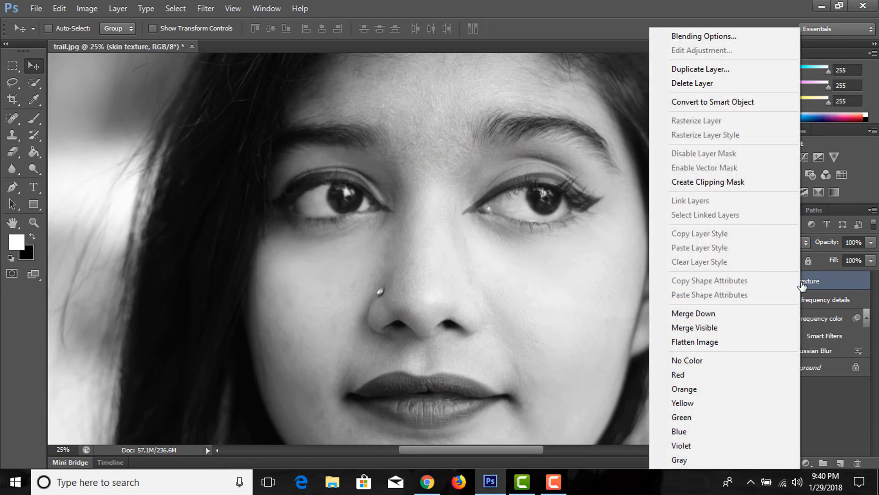
click(724, 102)
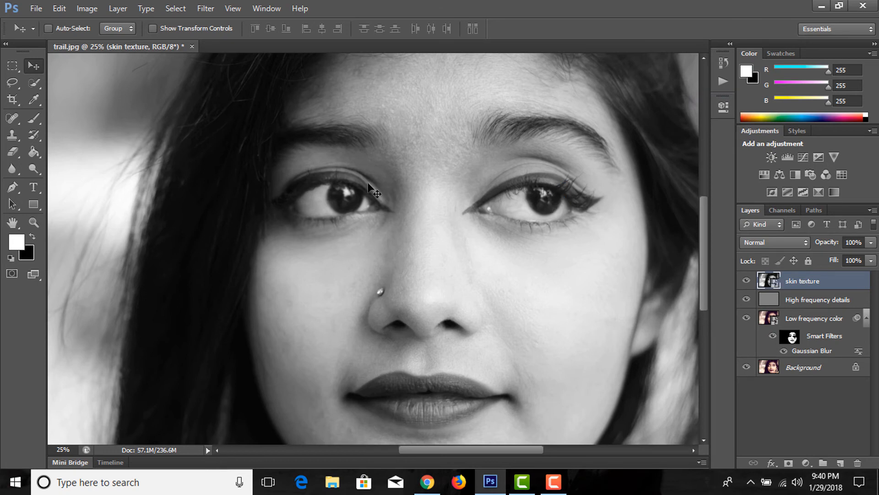
Apply a High Pass filter with a radius of 2.1 pixels to the skin texture smart object.
click(209, 13)
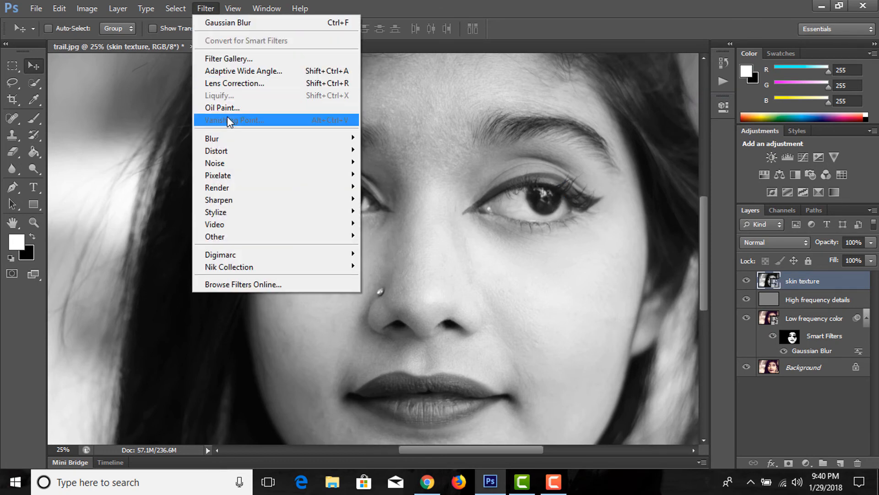
mouse_move(219, 236)
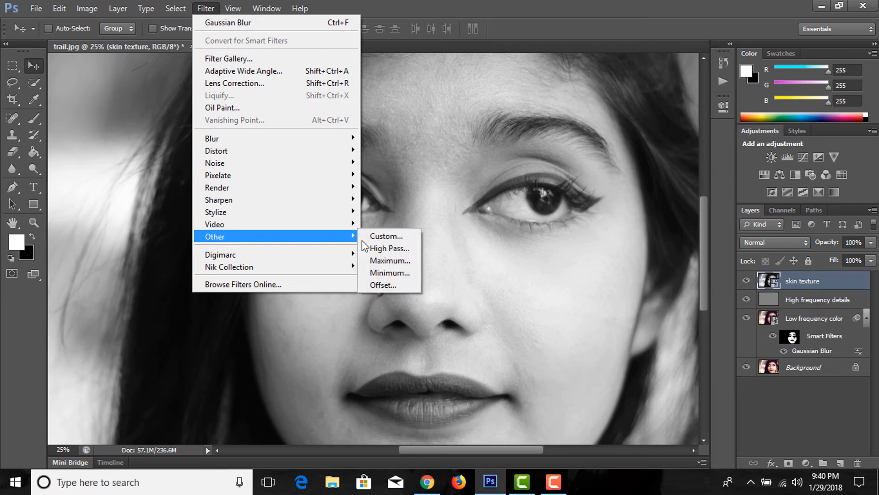
click(378, 246)
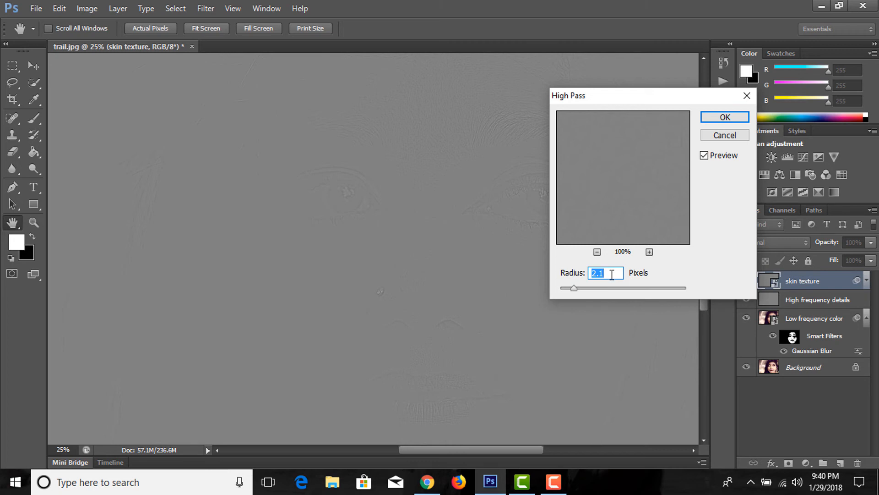
click(722, 118)
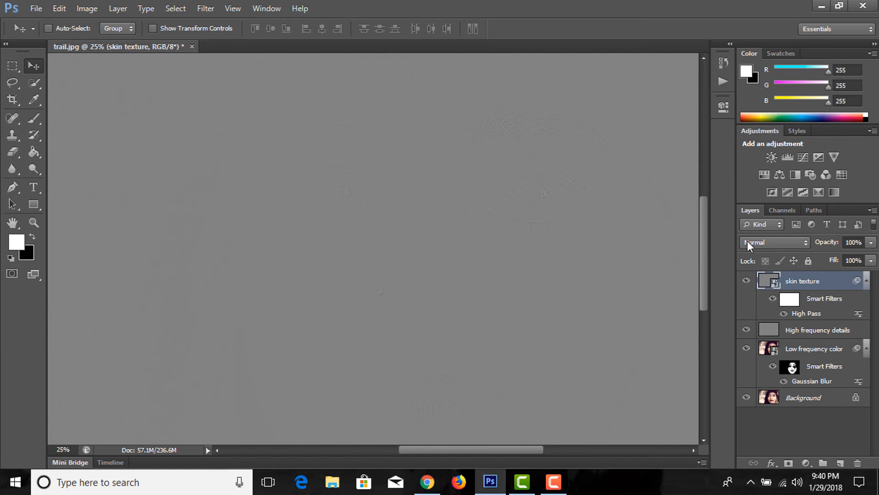
Set the skin texture layer's blend mode to Linear Light and its opacity to 60%.
click(760, 244)
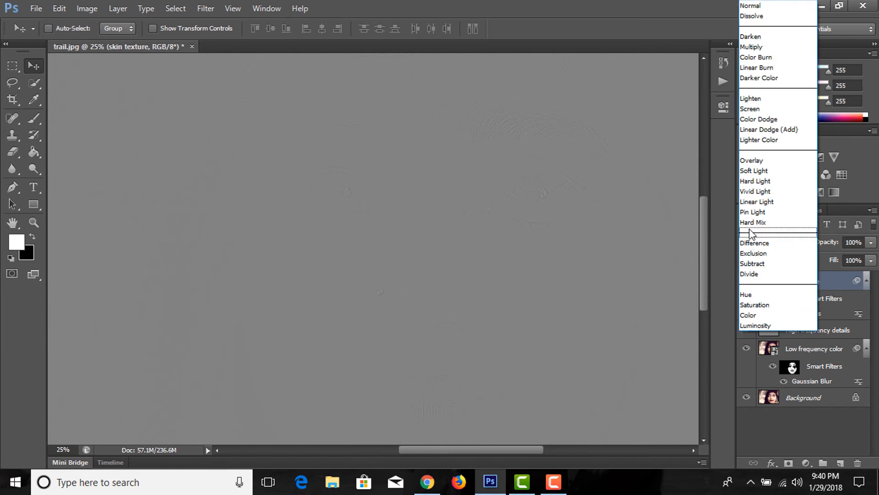
click(760, 202)
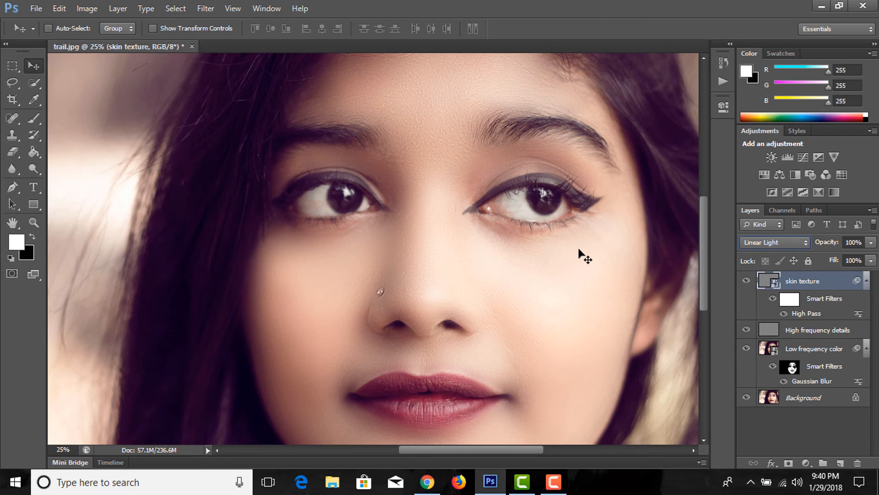
click(871, 243)
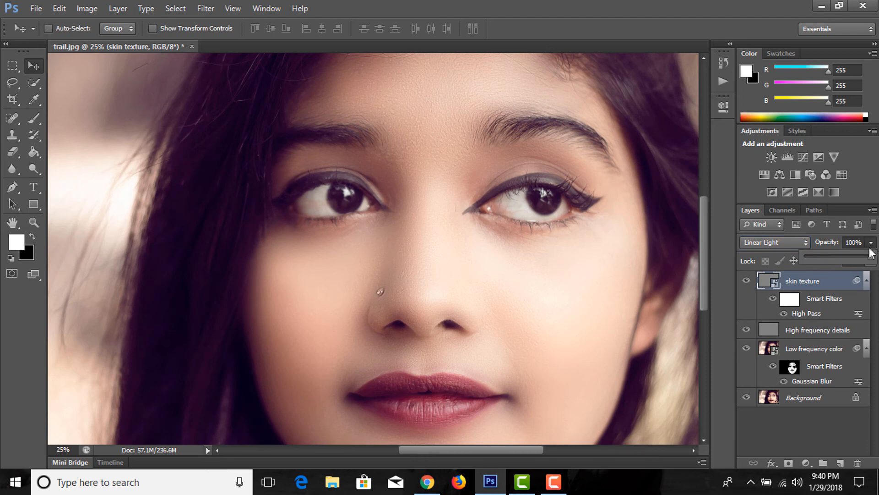
drag(872, 260, 855, 260)
scroll(469, 275, down, 1)
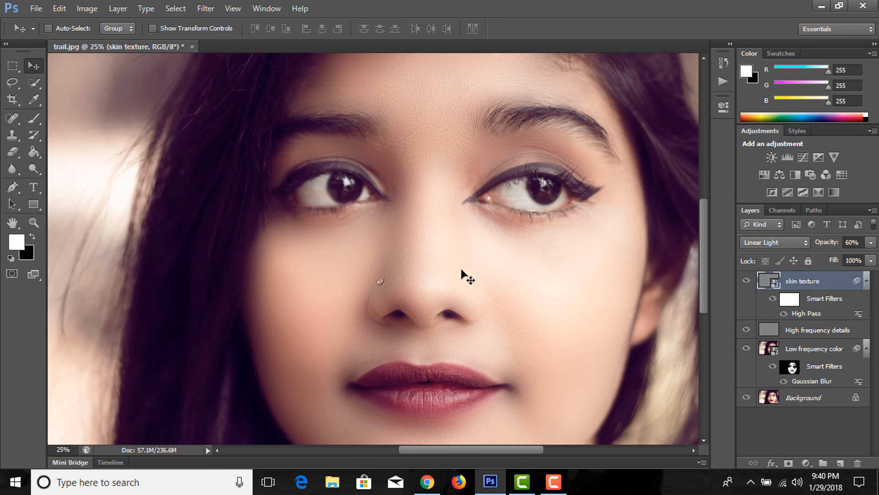
scroll(462, 270, down, 1)
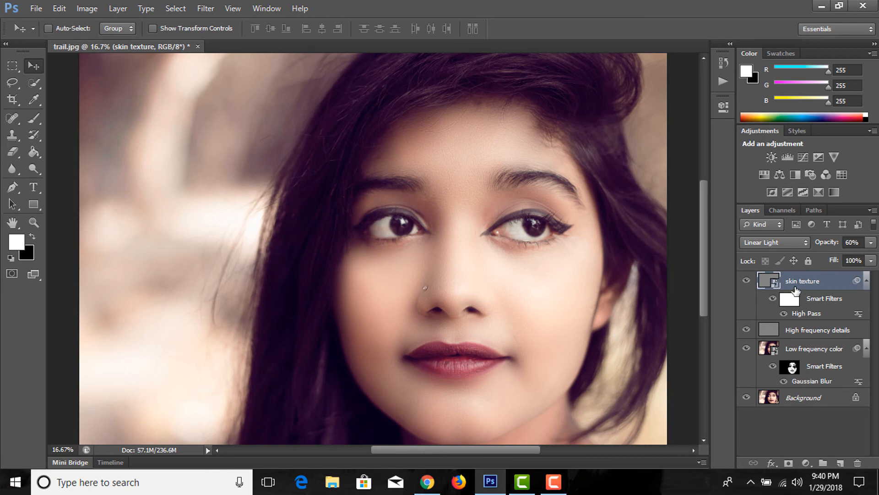
Add a layer mask to the skin texture layer, invert it to black, and switch to the Brush tool.
click(790, 463)
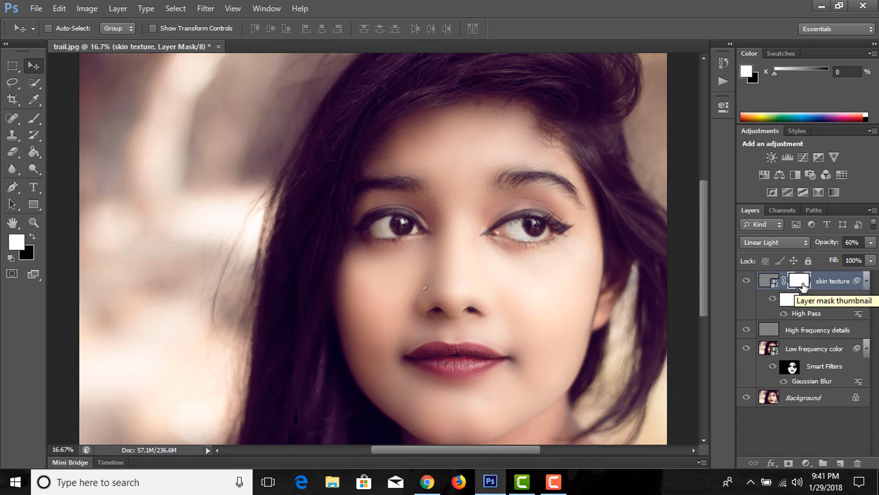
key(ctrl+i)
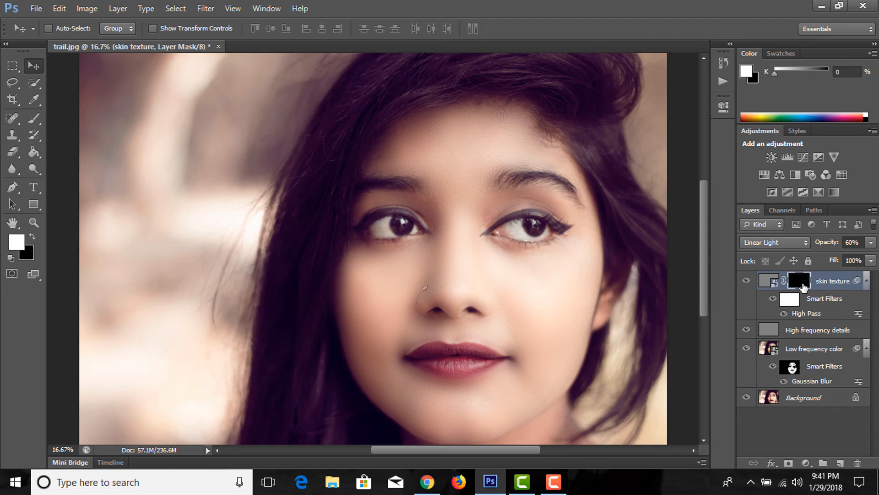
click(35, 120)
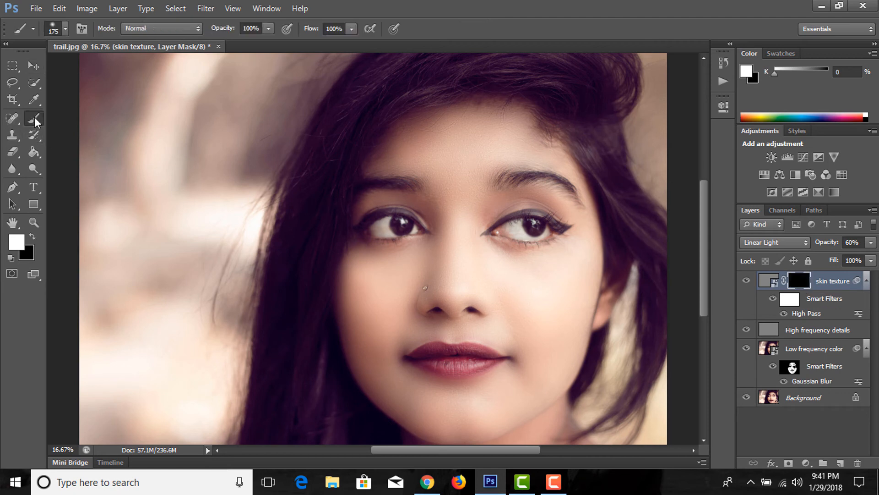
right_click(34, 119)
click(72, 119)
Enlarge the brush to 400 px and paint white over the forehead on the skin texture layer mask.
scroll(475, 240, up, 3)
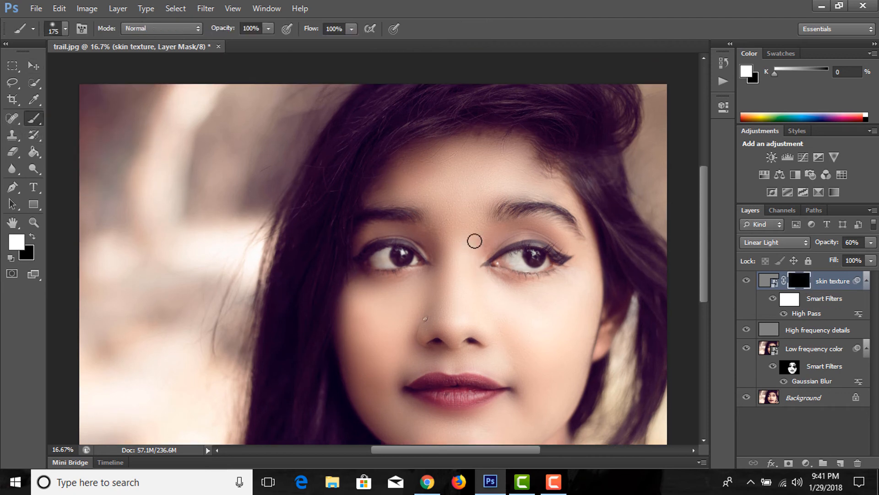
key(ctrl+plus)
key(ctrl+plus)
key(ctrl+plus)
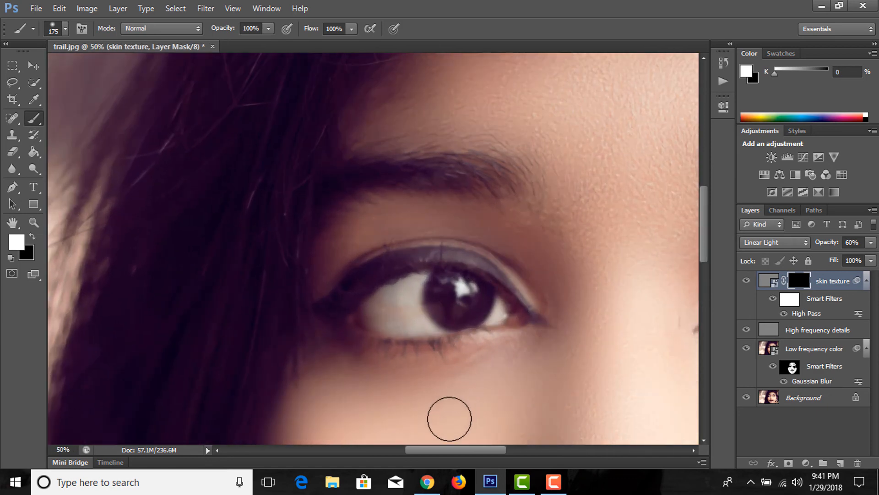
drag(442, 451, 471, 436)
scroll(406, 255, up, 4)
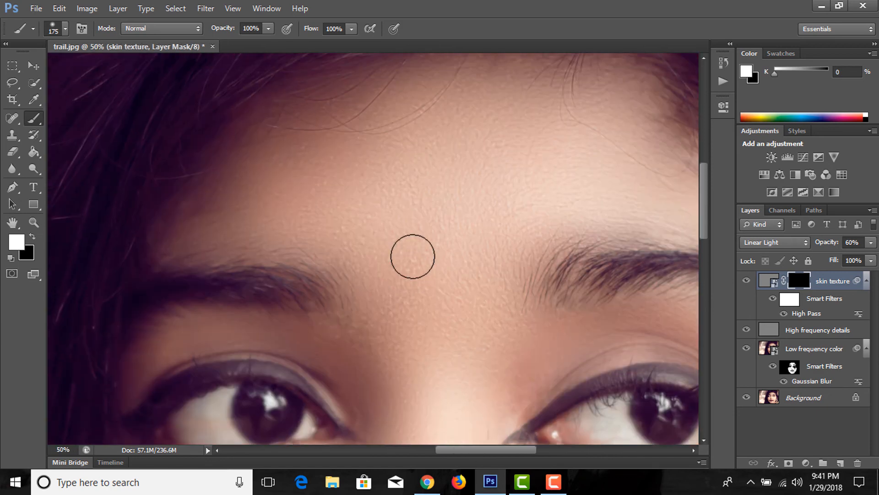
key(bracketright)
key(bracketright)
mouse_move(412, 256)
mouse_down()
mouse_move(446, 319)
mouse_move(439, 167)
mouse_move(400, 217)
mouse_move(469, 170)
mouse_move(273, 180)
mouse_move(441, 114)
mouse_move(423, 108)
mouse_up()
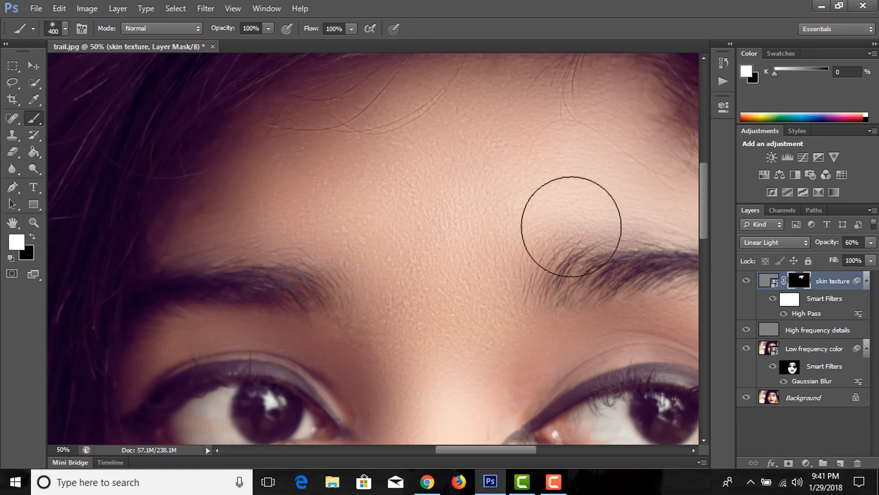
Paint white on the skin texture mask between the eyebrows, beside the inner eye corner and down the nose.
scroll(506, 199, down, 2)
scroll(485, 226, down, 2)
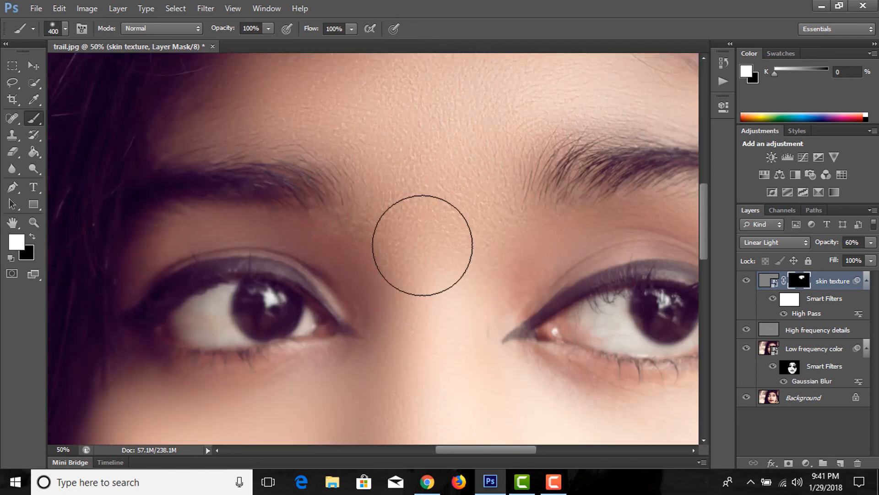
scroll(422, 256, down, 2)
mouse_move(441, 184)
mouse_down()
mouse_move(382, 194)
mouse_move(388, 285)
mouse_move(373, 314)
mouse_up()
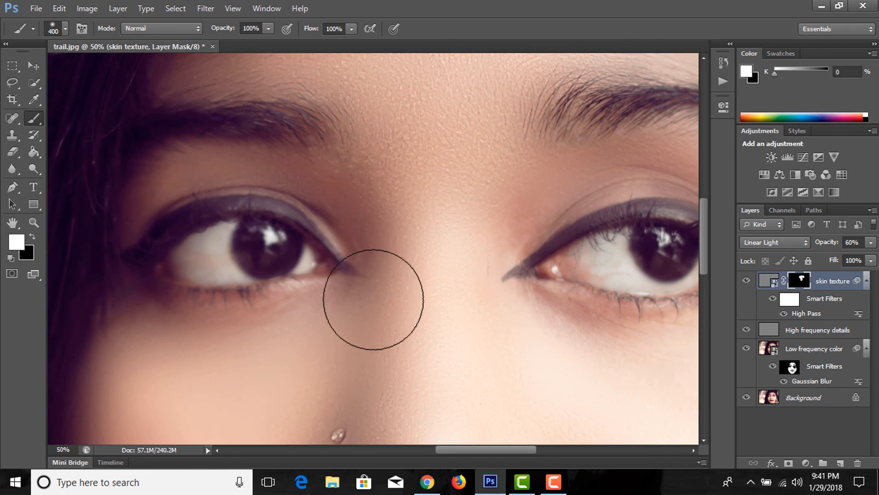
scroll(371, 274, down, 3)
scroll(206, 290, down, 4)
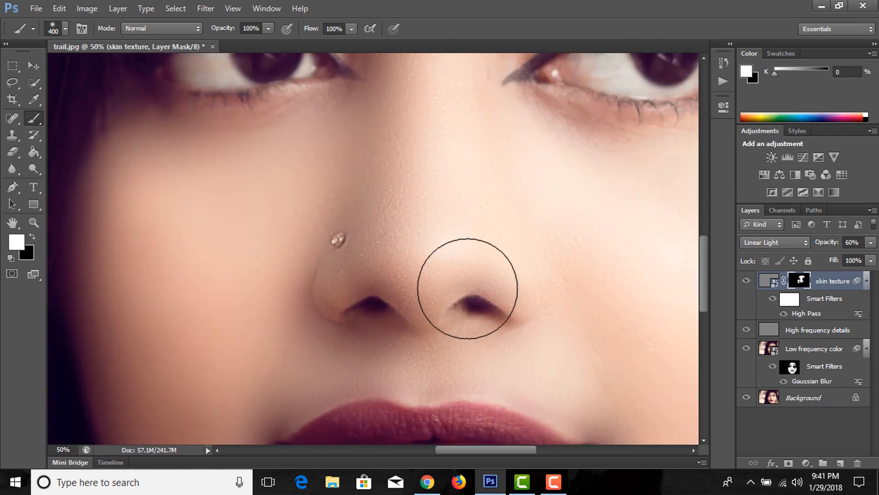
Paint white on the skin texture mask over the cheek beside the nose stud and the skin around the mouth and chin.
scroll(467, 284, down, 4)
mouse_move(291, 228)
mouse_down()
mouse_move(166, 334)
mouse_move(337, 322)
mouse_move(452, 361)
mouse_move(350, 370)
mouse_up()
scroll(349, 370, down, 5)
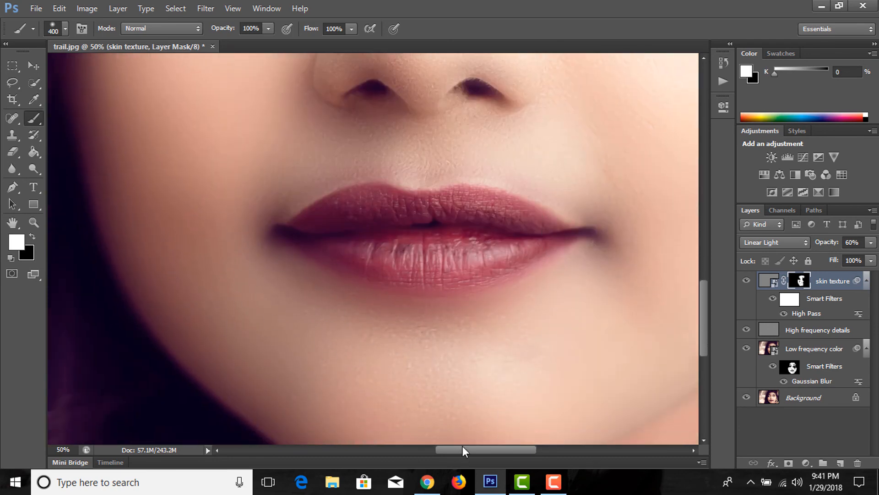
Extend the white on the skin texture mask over the ear-side cheek and the skin around the eye on that side.
drag(464, 449, 525, 449)
scroll(236, 251, up, 5)
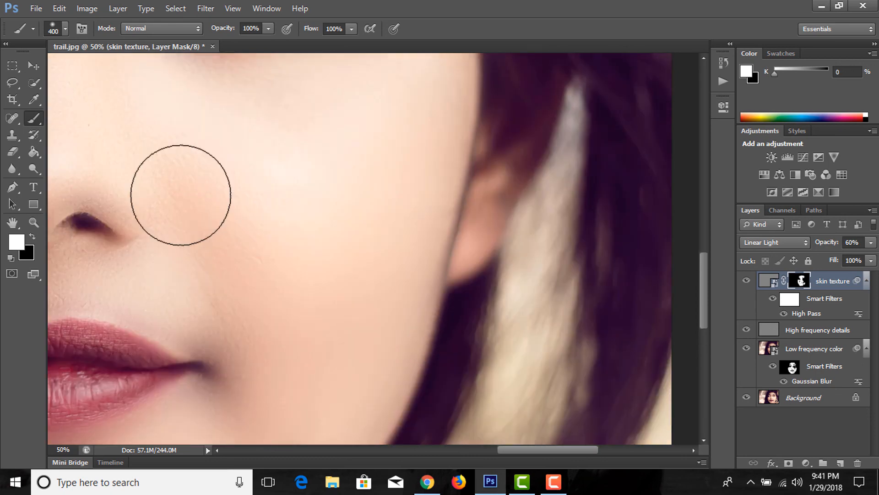
scroll(257, 260, down, 2)
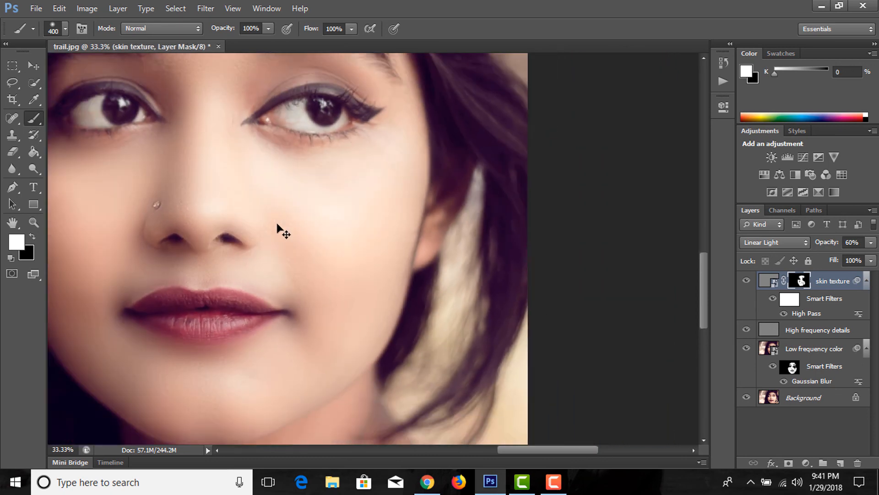
scroll(239, 138, up, 3)
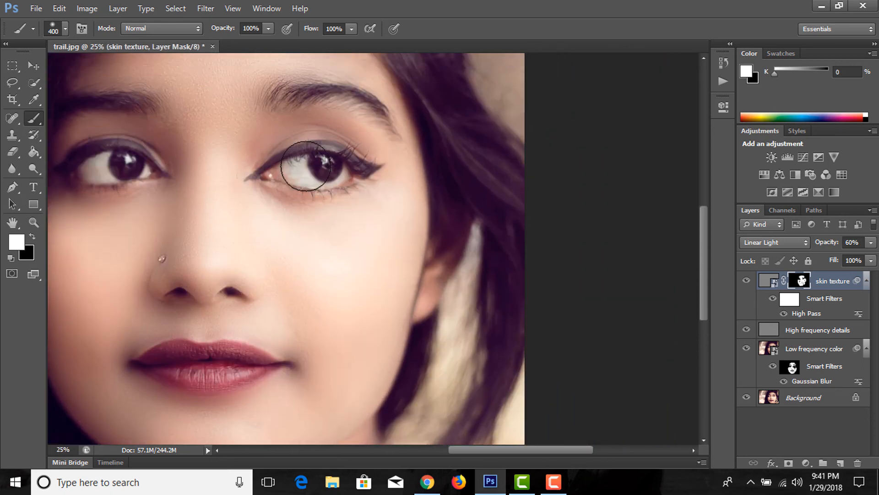
drag(288, 144, 432, 186)
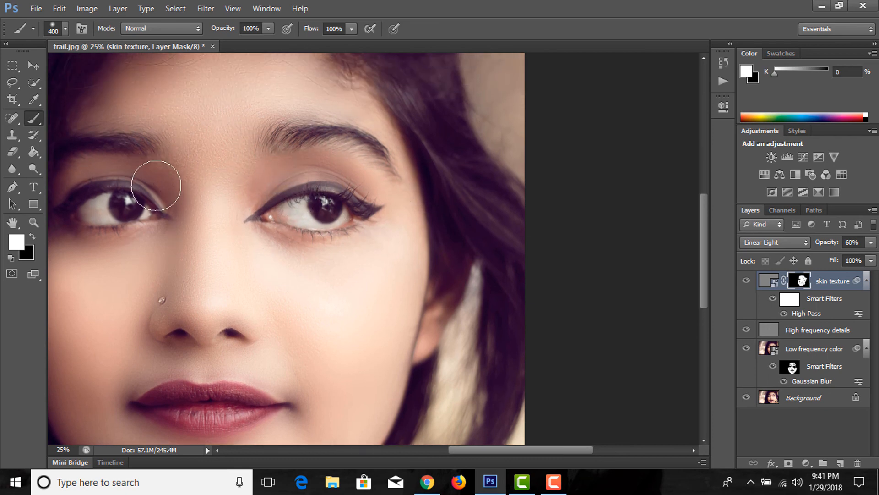
scroll(248, 343, down, 2)
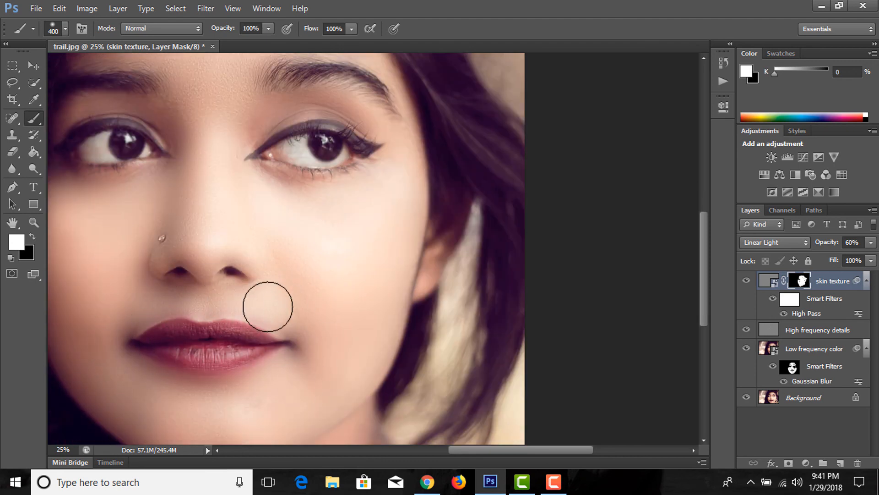
scroll(225, 303, up, 1)
key(ctrl+minus)
key(ctrl+minus)
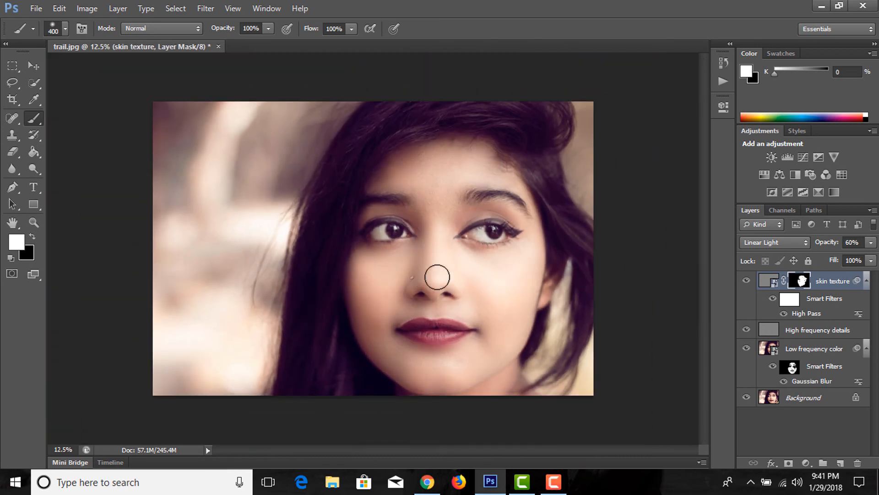